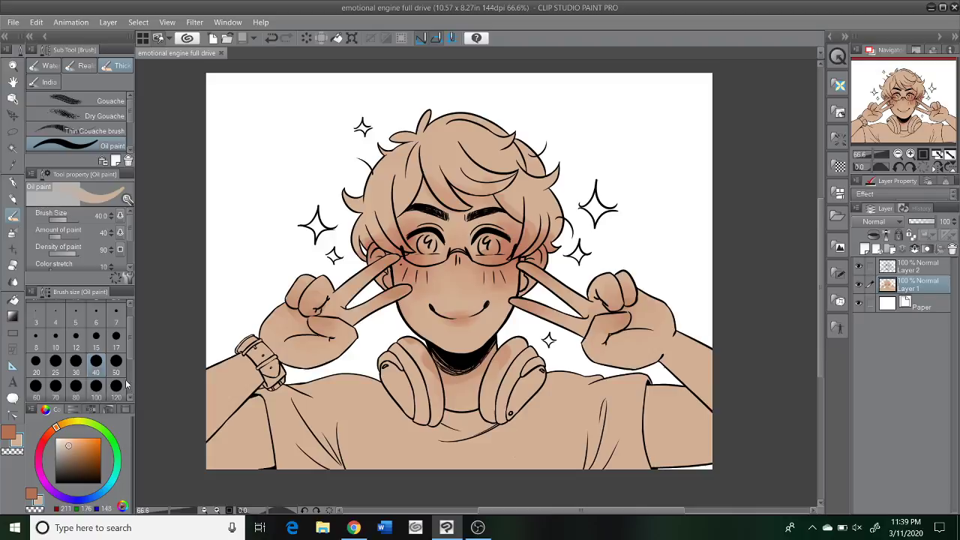
Step: Set the Oil paint brush size to 80 and shift the main colour's hue to a redder brown, RGB 177, 104, 84
click(76, 387)
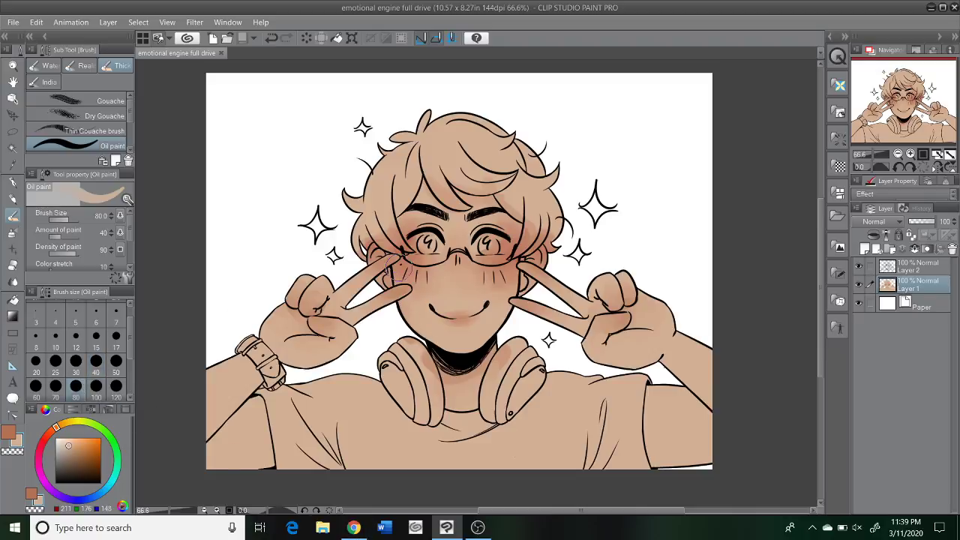
drag(393, 264, 399, 255)
key(ctrl+z)
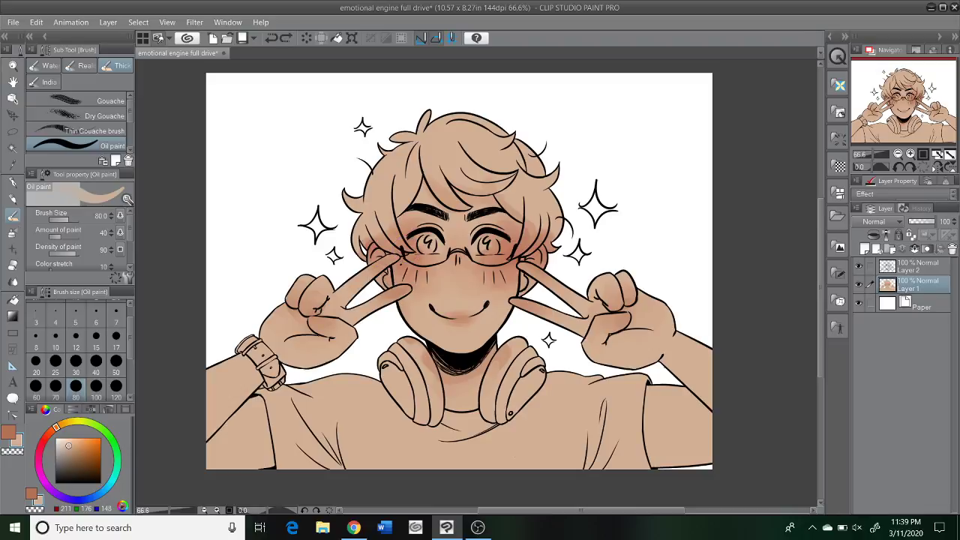
click(9, 435)
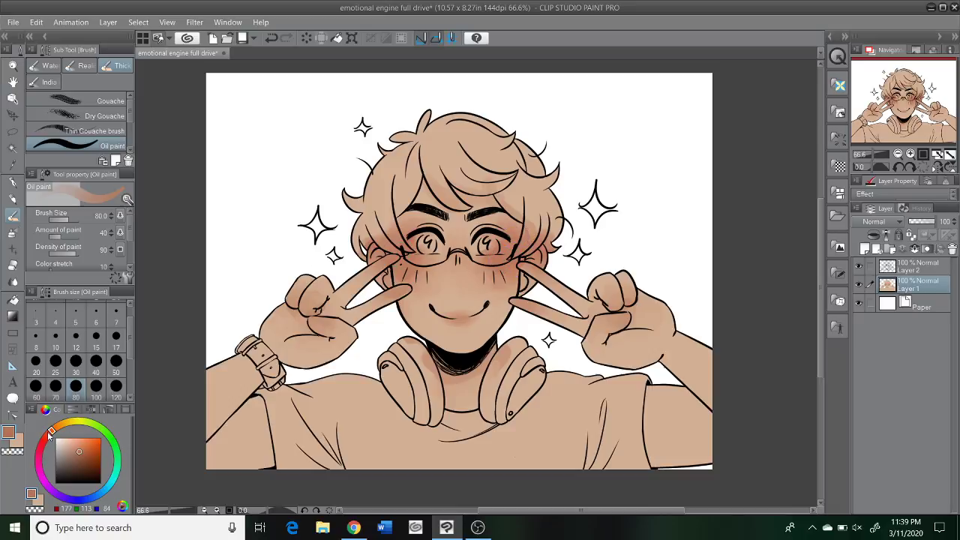
click(49, 433)
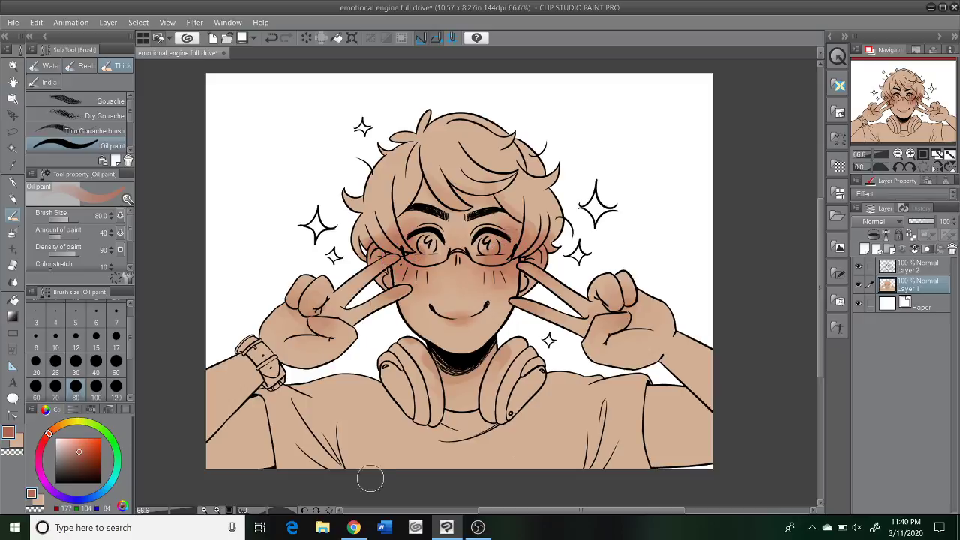
Step: Check the live stream dashboard in Chrome, and return to the drawing in Clip Studio Paint
click(353, 527)
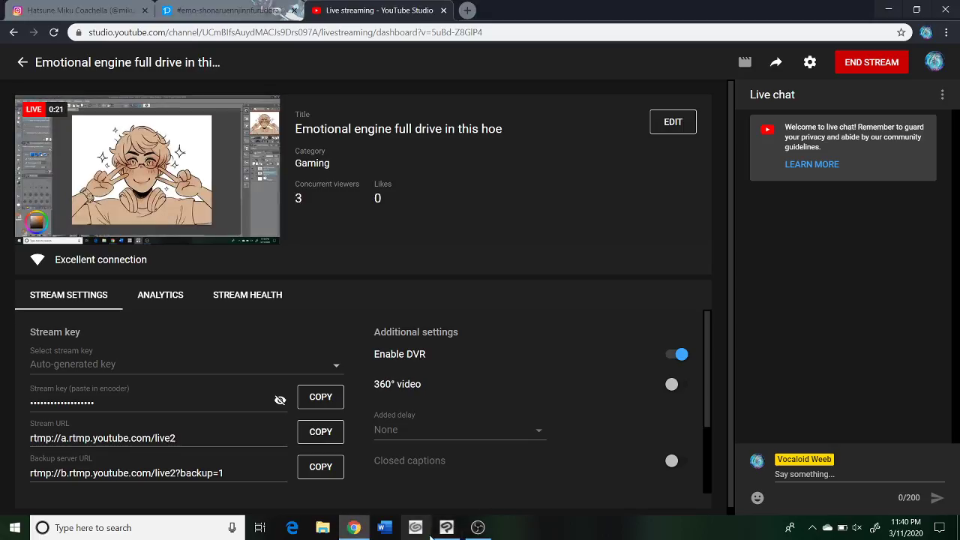
click(446, 527)
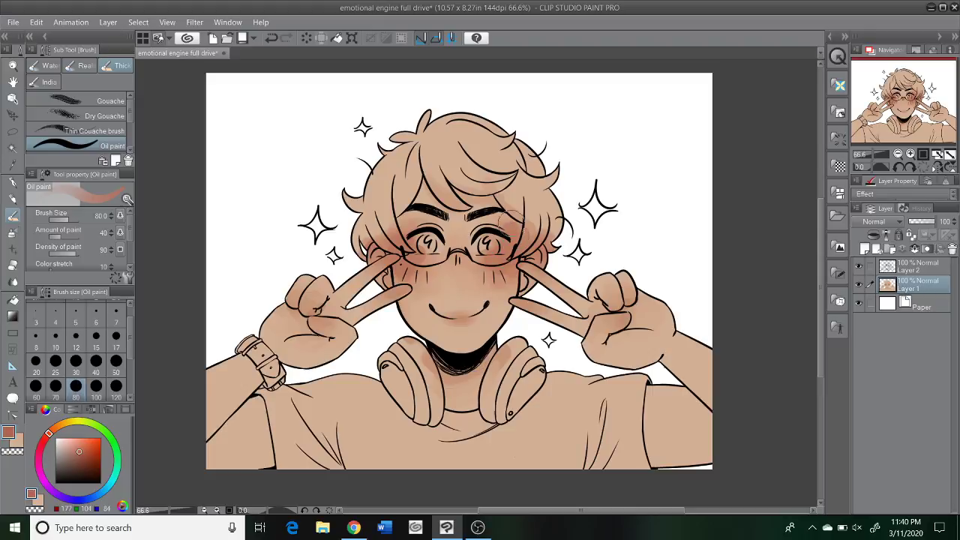
Step: Blend the light skin tone (RGB 211, 176, 148) into the blush under one eye and around the other eye on Layer 1
scroll(489, 235, up, 3)
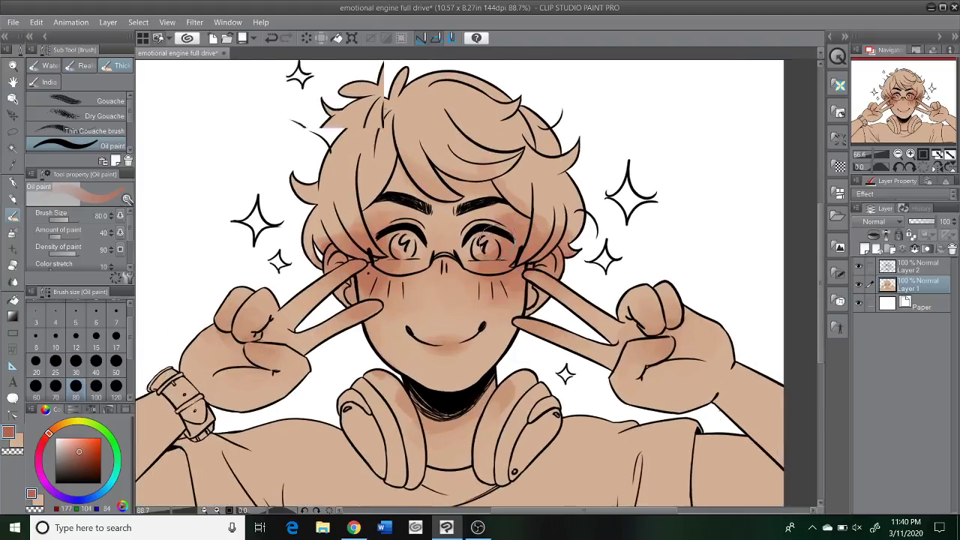
click(10, 451)
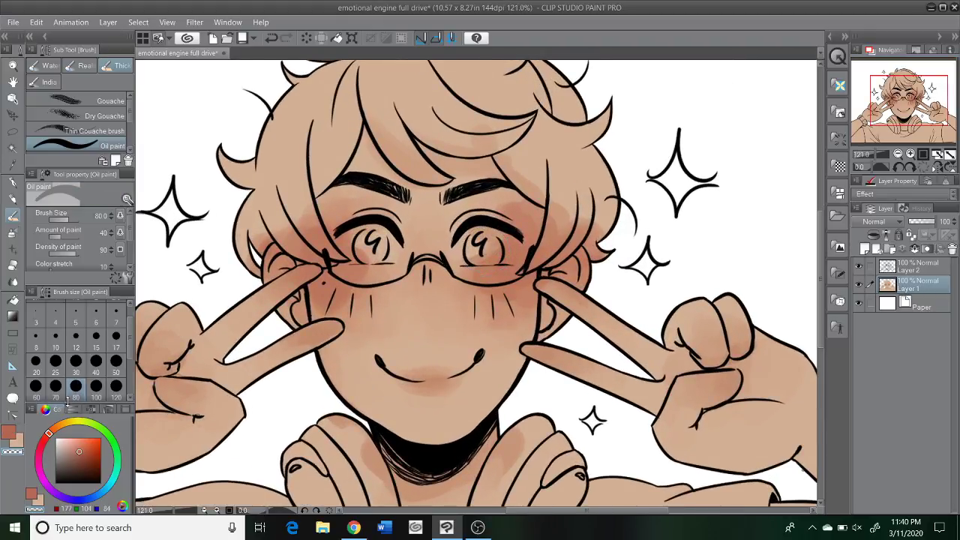
click(18, 440)
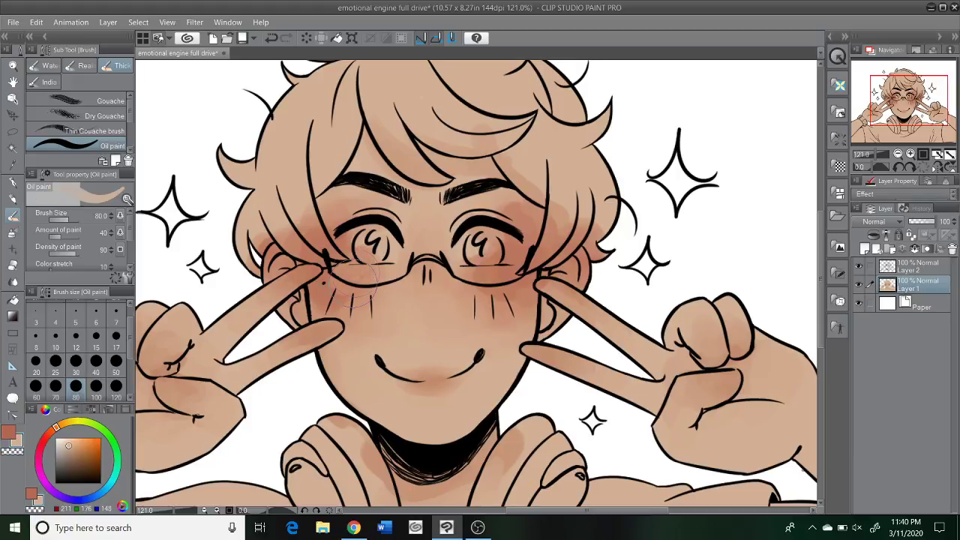
drag(353, 277, 346, 289)
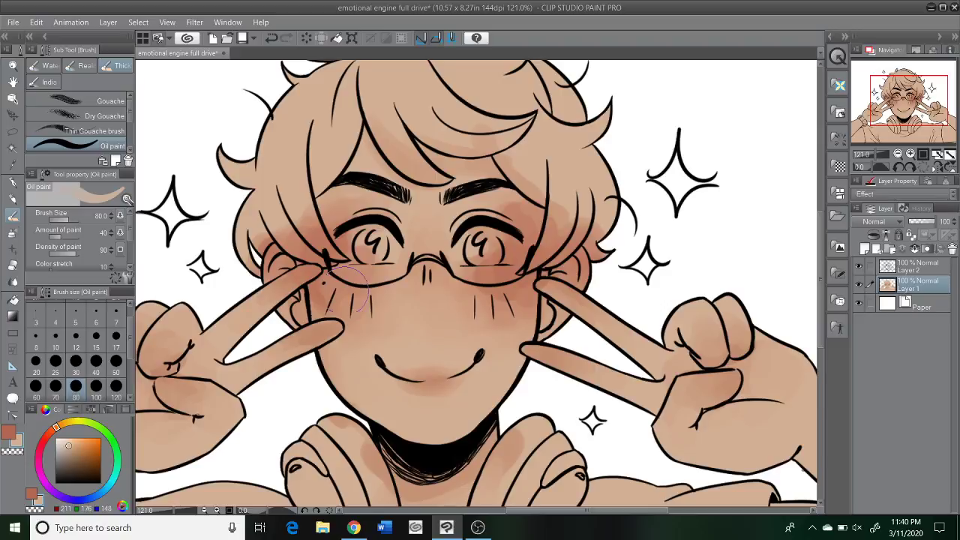
drag(514, 229, 514, 277)
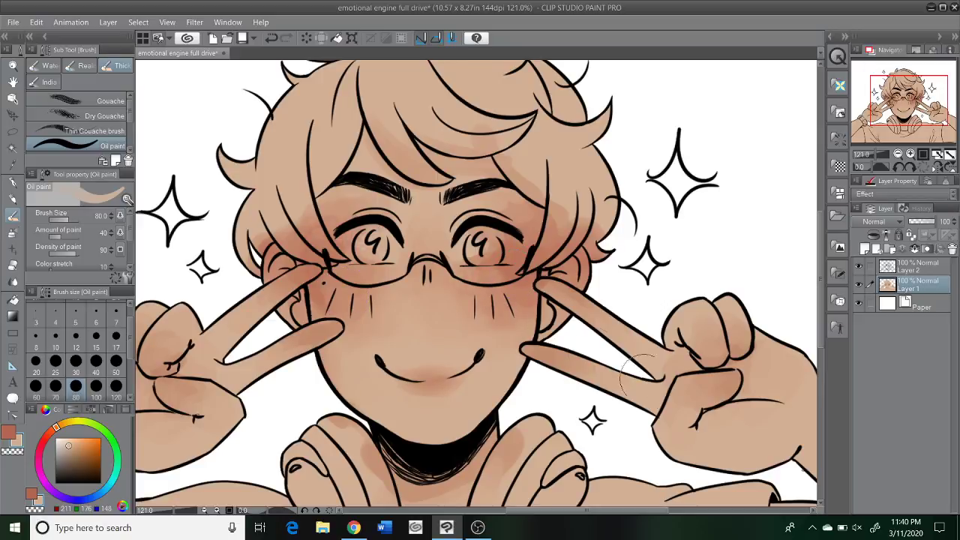
click(89, 527)
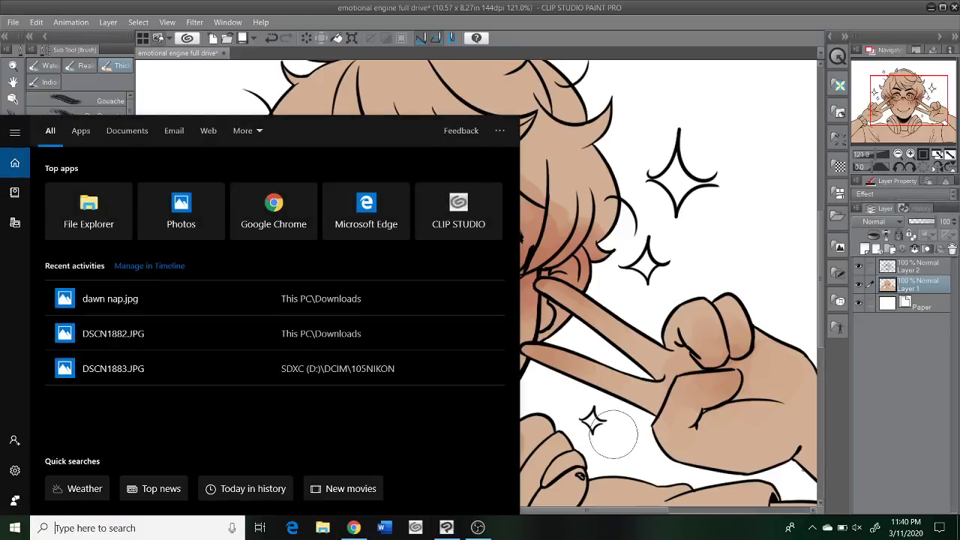
click(15, 527)
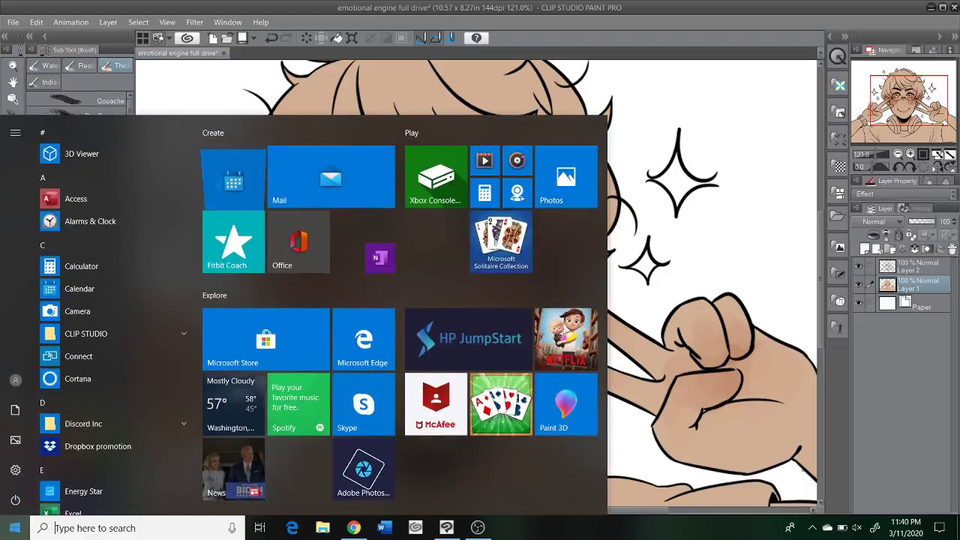
click(15, 527)
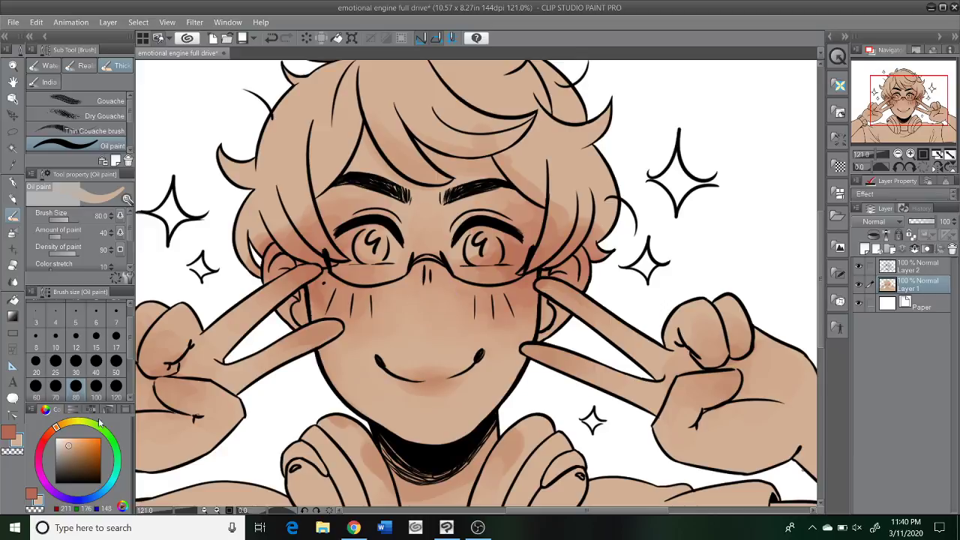
Step: Soften the blush on the right-hand cheek and around the outer corner of that eye with the light skin tone
click(12, 434)
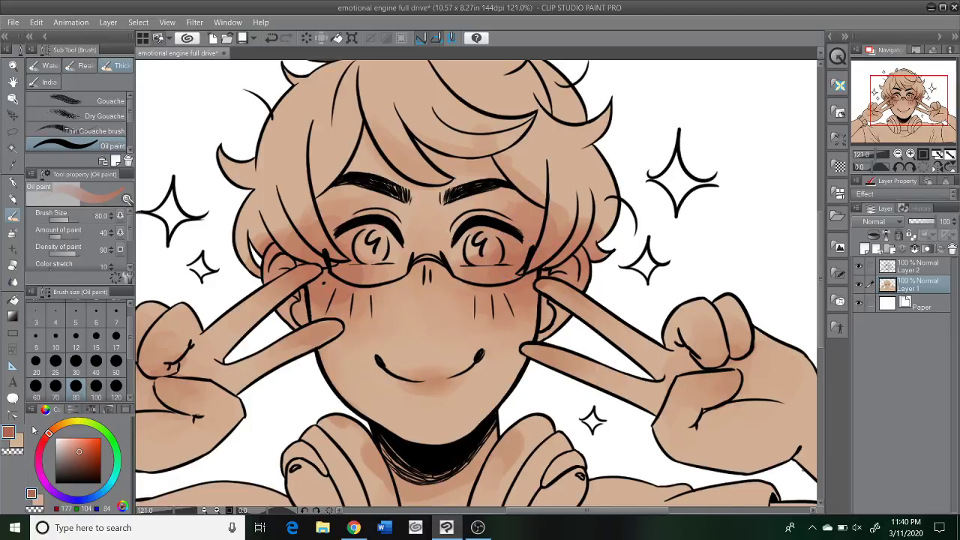
click(16, 442)
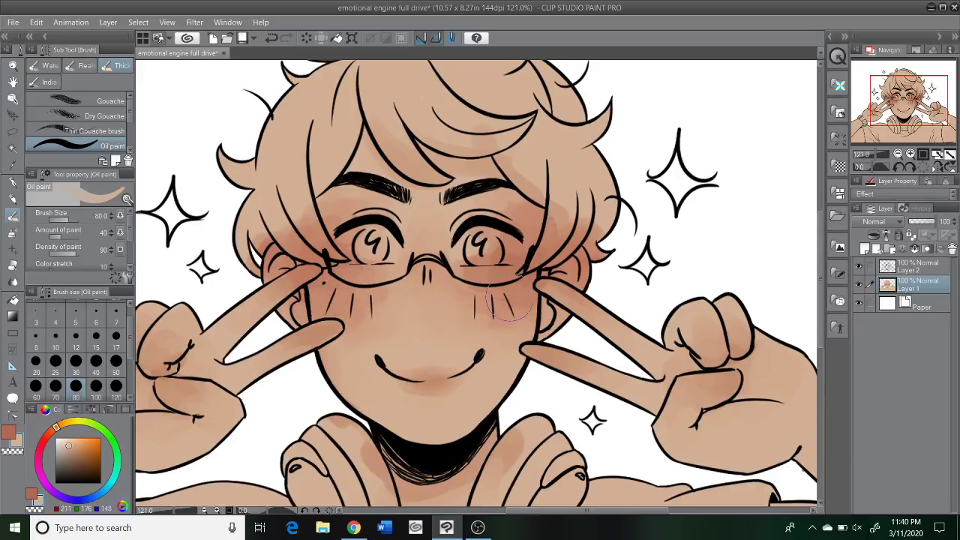
mouse_move(496, 301)
mouse_down()
mouse_move(509, 277)
mouse_move(528, 314)
mouse_move(506, 297)
mouse_up()
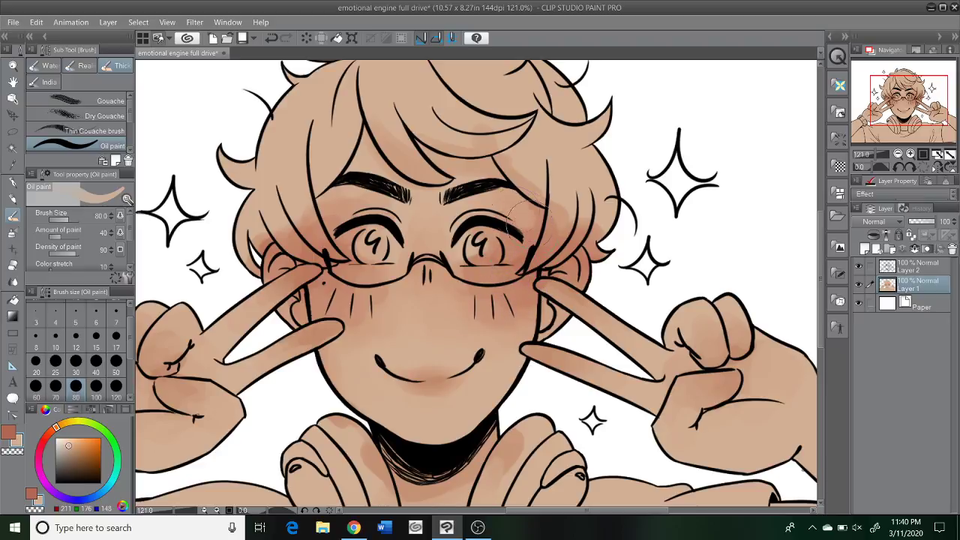
mouse_move(530, 223)
mouse_down()
mouse_move(520, 216)
mouse_move(514, 265)
mouse_up()
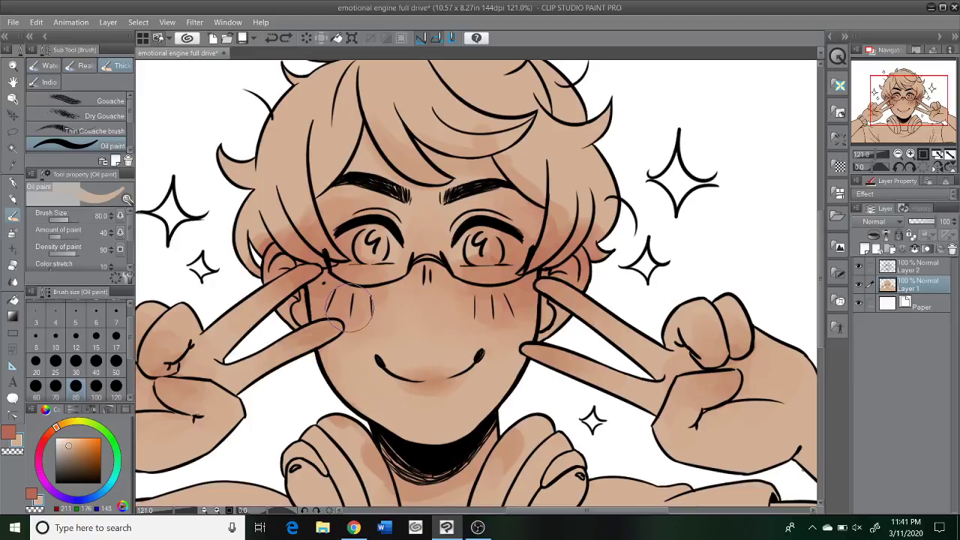
Step: Create a selection from the painted area of Layer 1
right_click(890, 282)
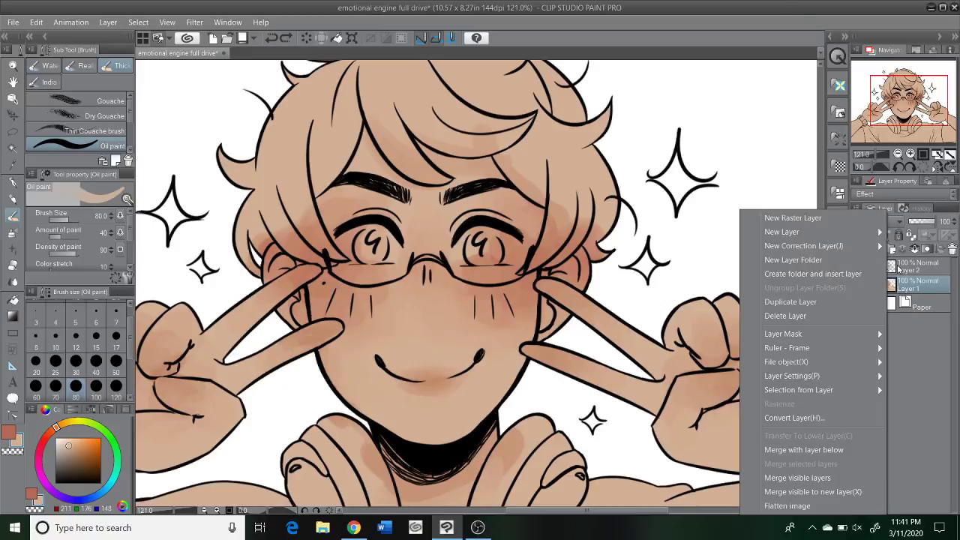
mouse_move(769, 396)
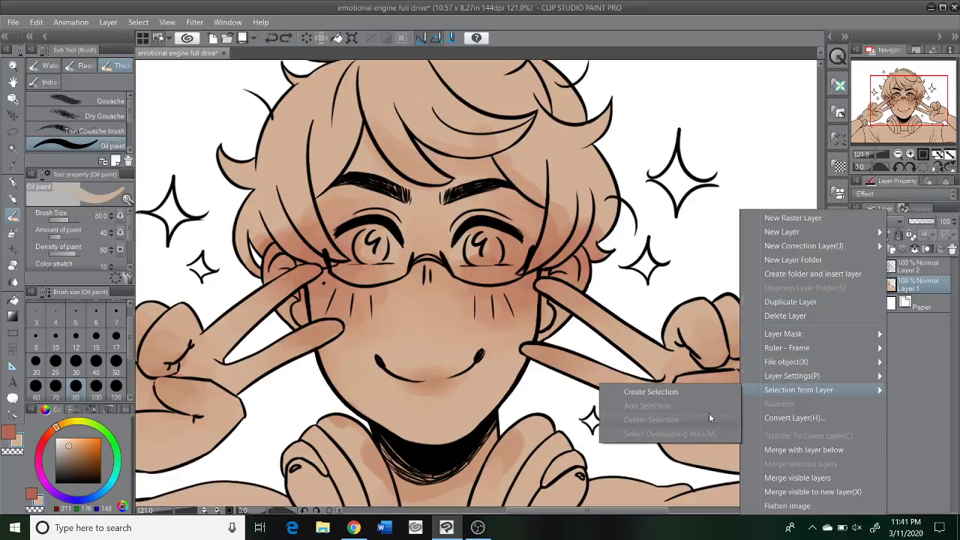
click(651, 391)
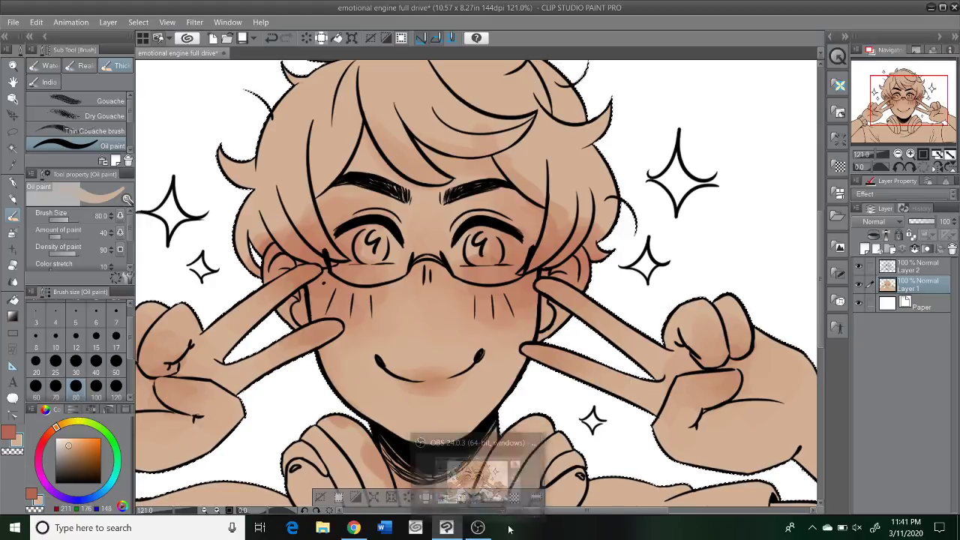
mouse_move(478, 527)
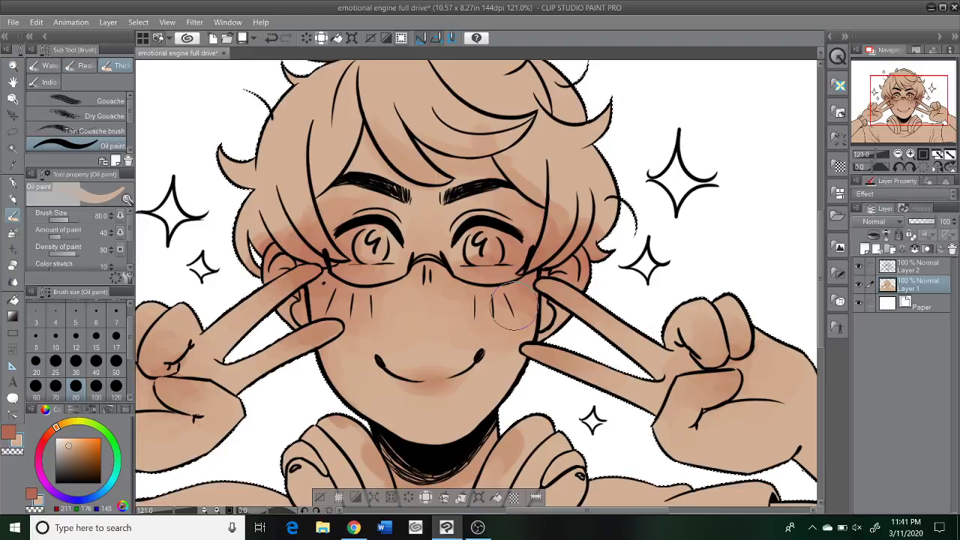
Step: Work the reddish brown into the right-hand cheek, and blend the cheek and nose with the light skin tone
key(x)
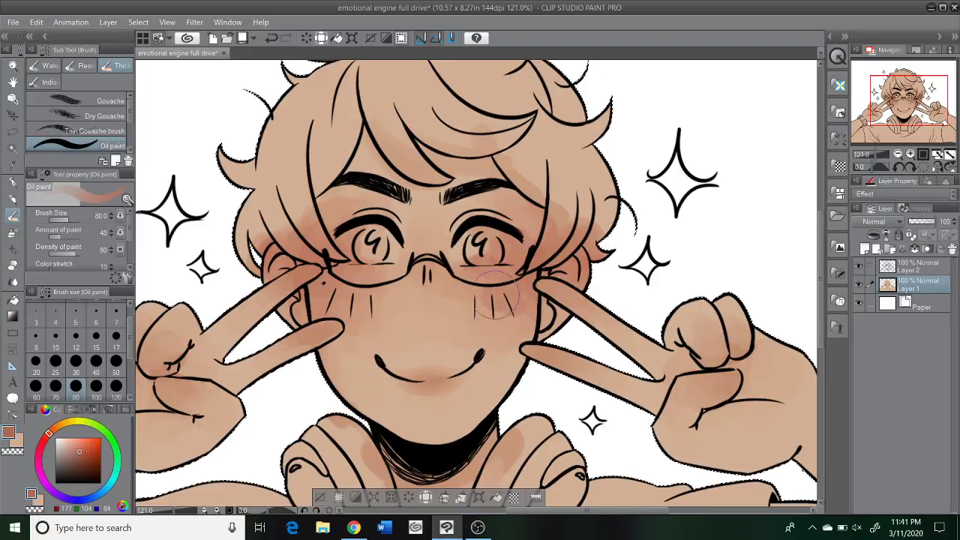
alt+click(491, 300)
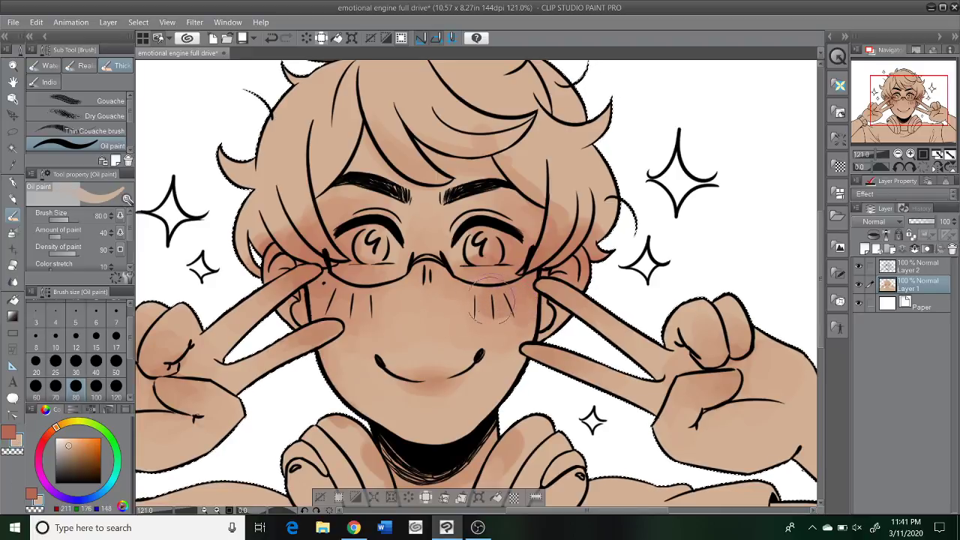
mouse_move(491, 300)
mouse_down()
mouse_move(515, 318)
mouse_move(495, 295)
mouse_move(529, 303)
mouse_move(516, 302)
mouse_up()
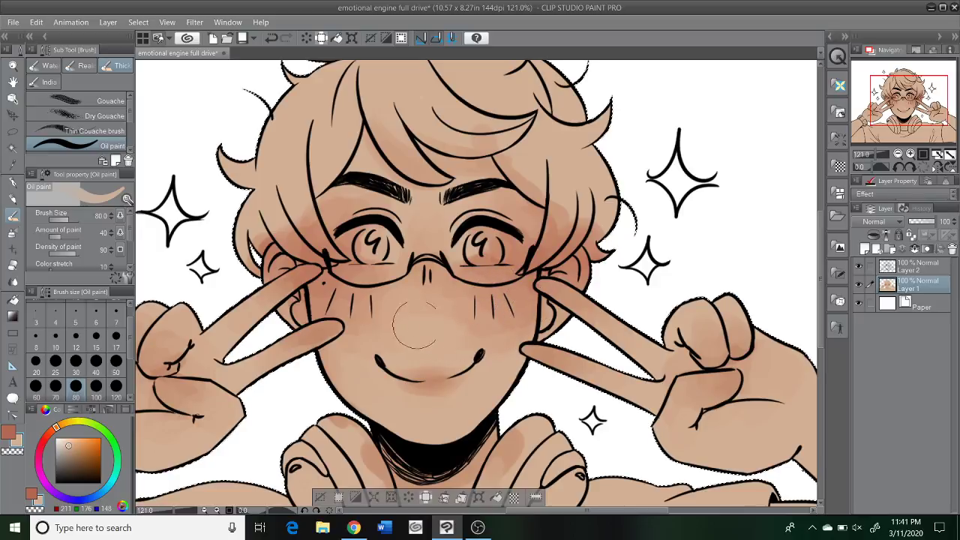
drag(443, 307, 426, 292)
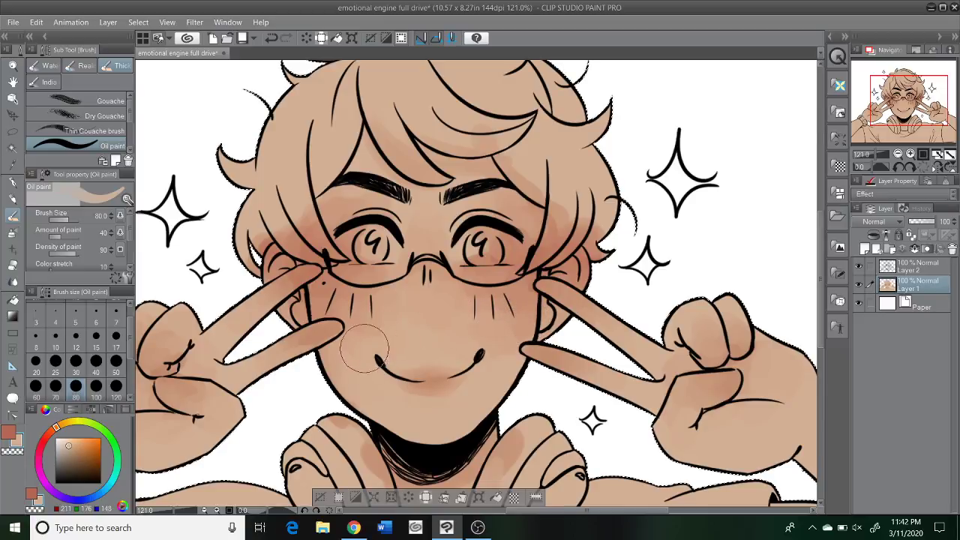
Step: Shift the main colour to a redder brown, RGB 177, 101, 84, and deepen the blush around the eyes and under the glasses
key(ctrl+minus)
key(ctrl+minus)
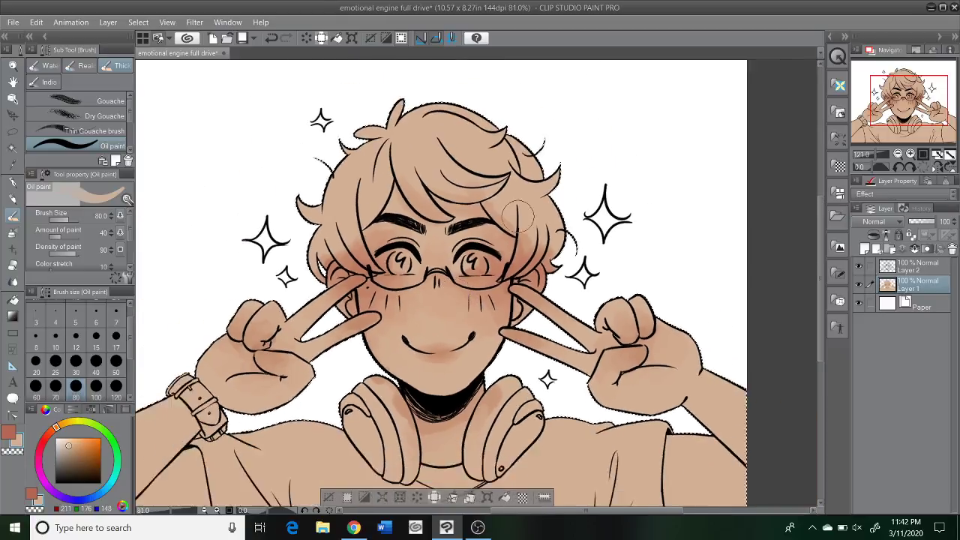
scroll(498, 255, down, 5)
scroll(356, 391, up, 4)
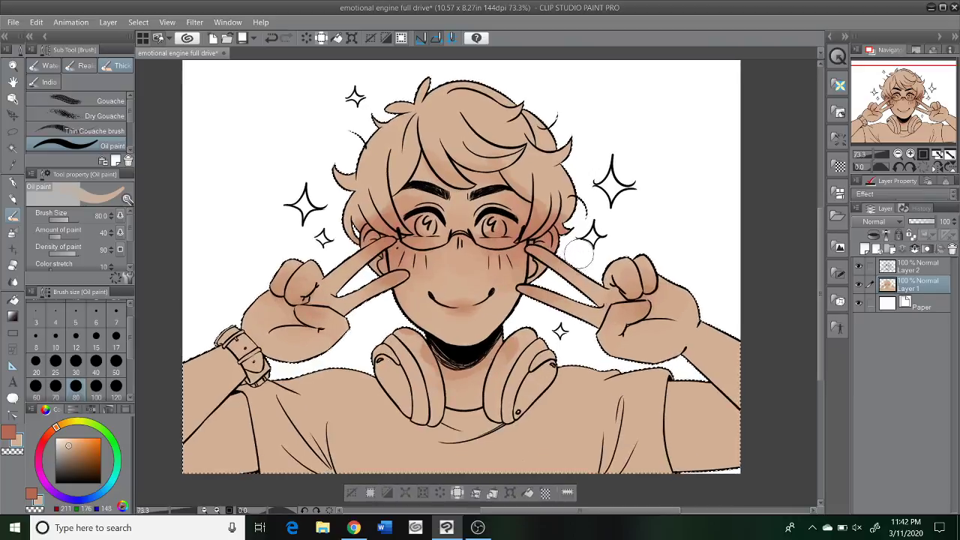
scroll(503, 231, up, 4)
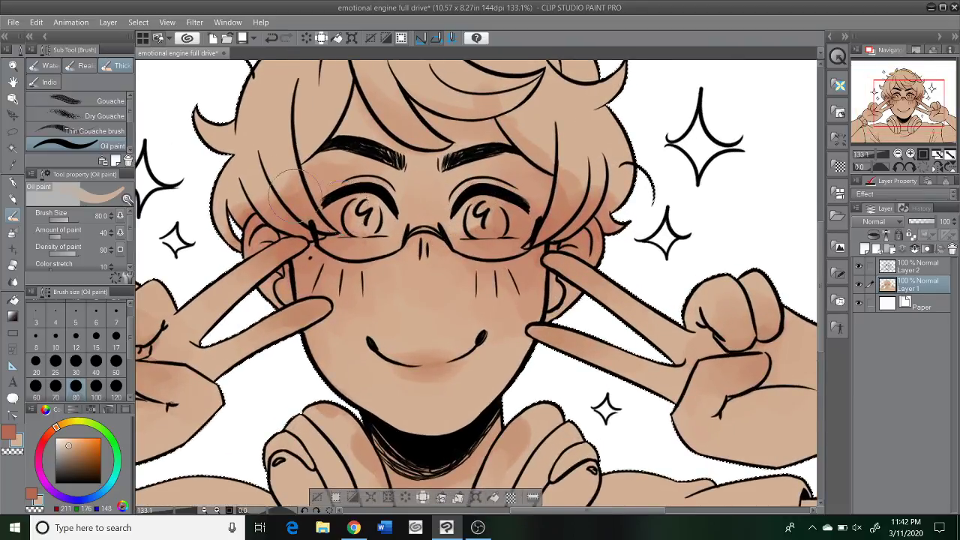
scroll(294, 191, up, 2)
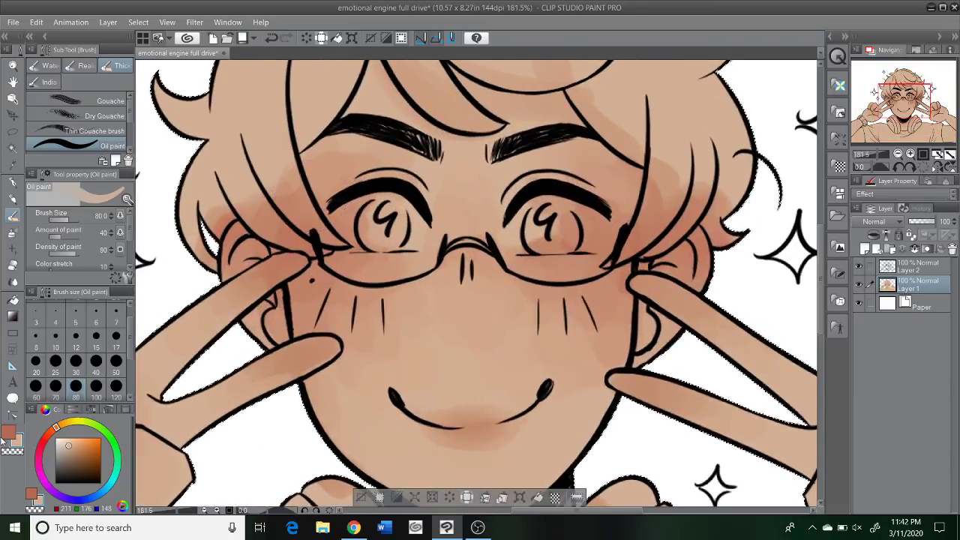
alt+click(239, 271)
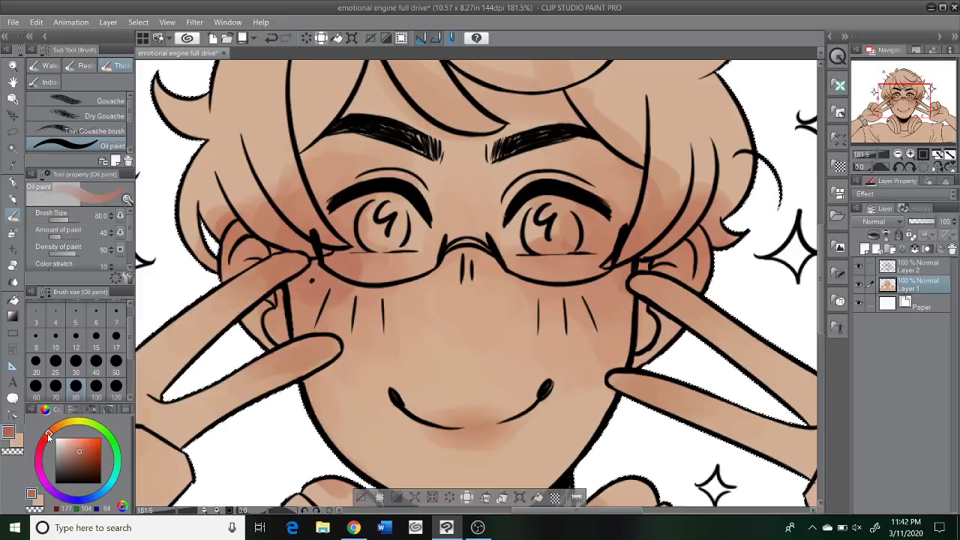
click(48, 434)
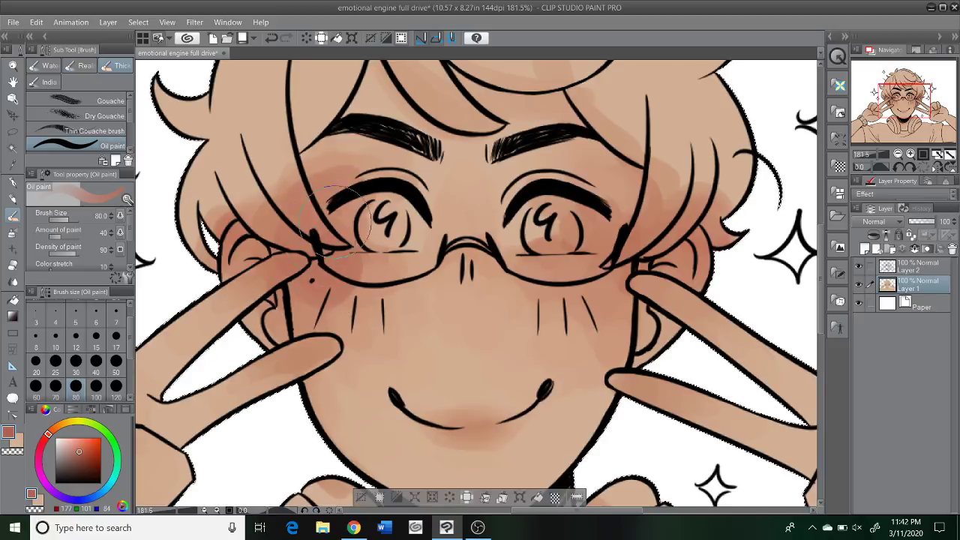
mouse_move(614, 229)
mouse_down()
mouse_move(597, 259)
mouse_move(639, 247)
mouse_move(643, 198)
mouse_move(621, 221)
mouse_move(636, 233)
mouse_move(614, 199)
mouse_move(591, 207)
mouse_move(599, 240)
mouse_move(622, 218)
mouse_up()
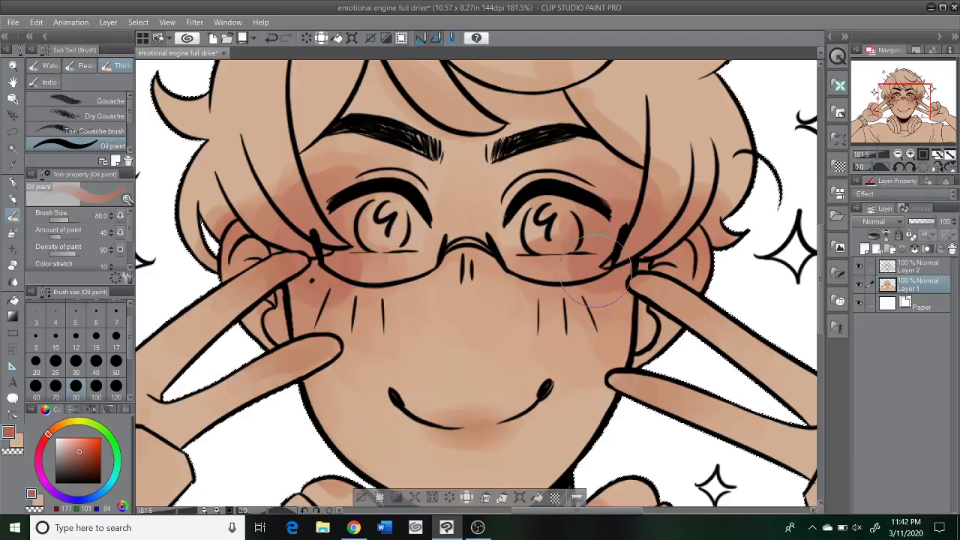
drag(597, 267, 627, 286)
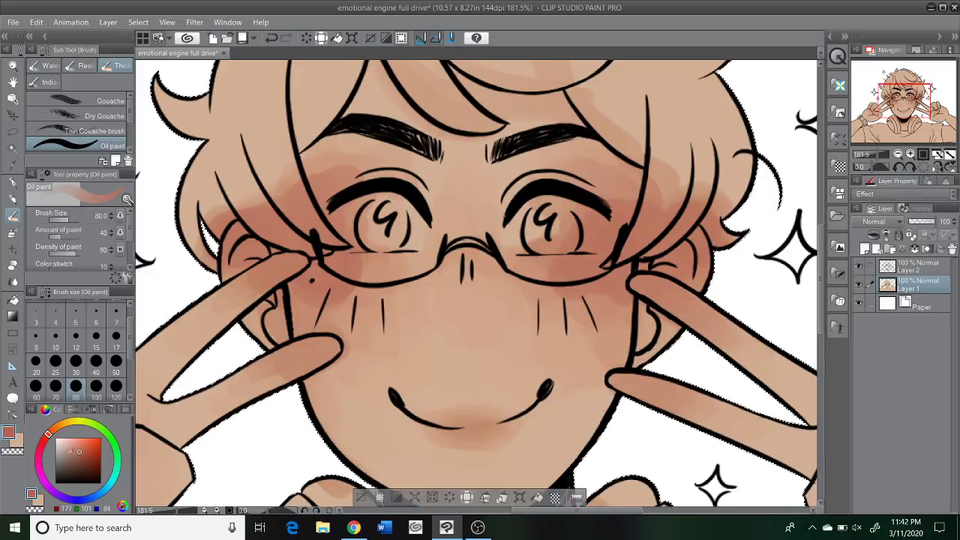
click(20, 442)
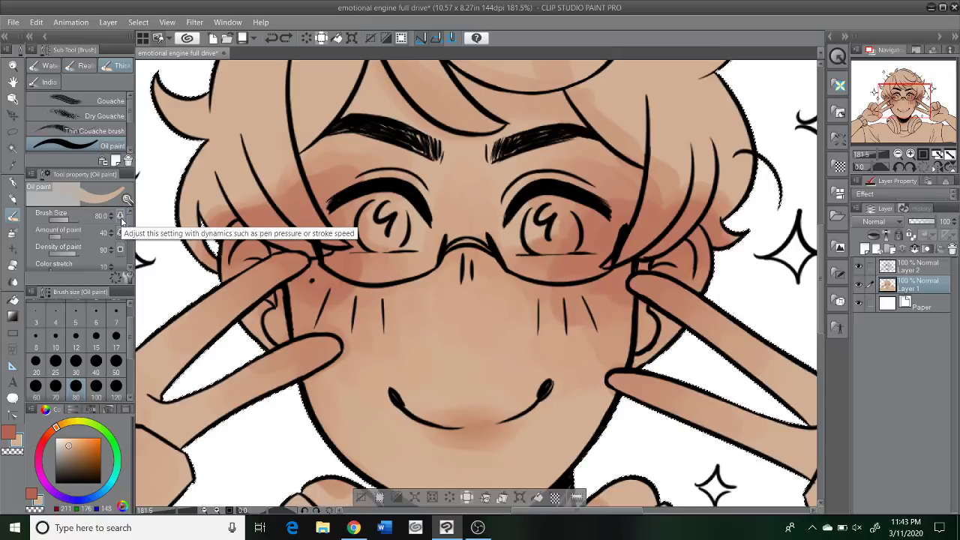
Step: Smooth the blush around the eyes with the Blend tool, and shift the main colour to a redder RGB 177, 92, 84
click(13, 282)
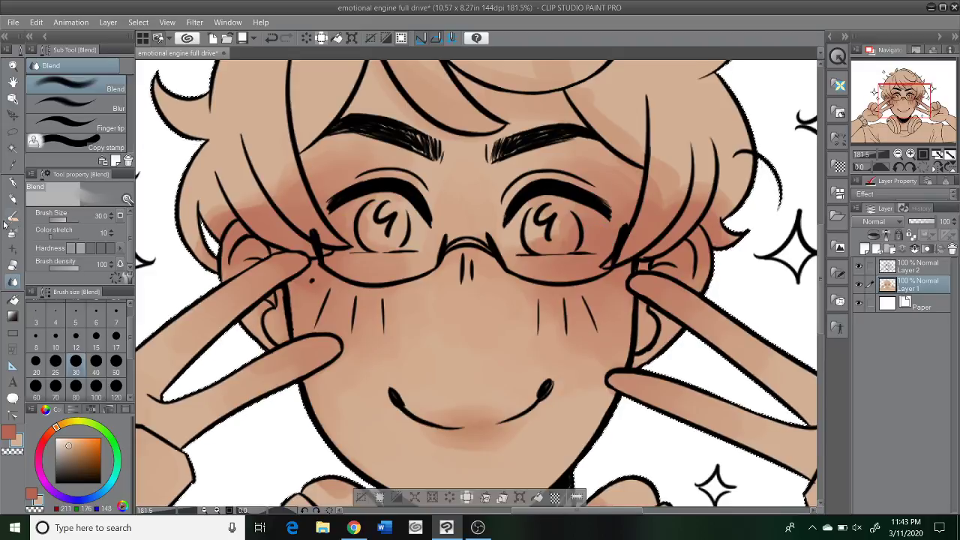
key(b)
click(6, 429)
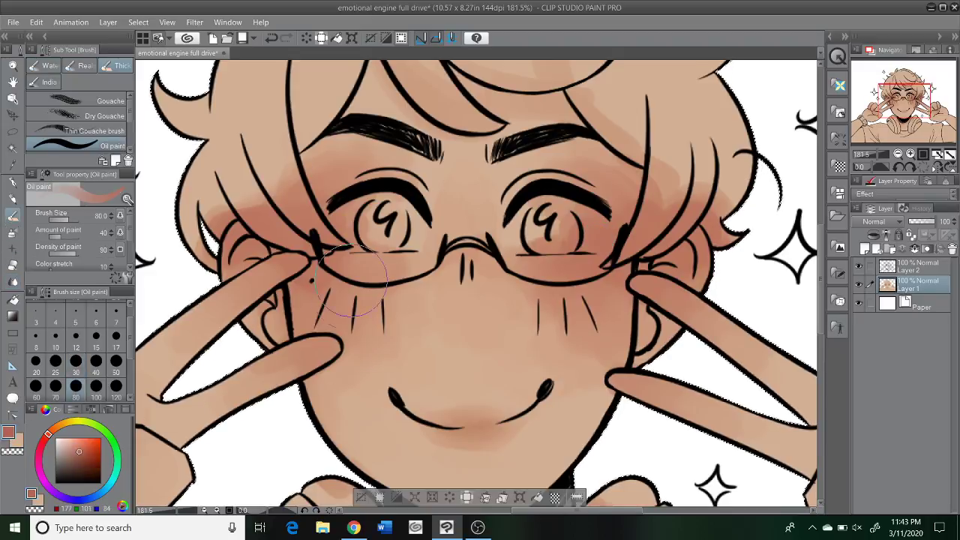
click(45, 438)
click(75, 368)
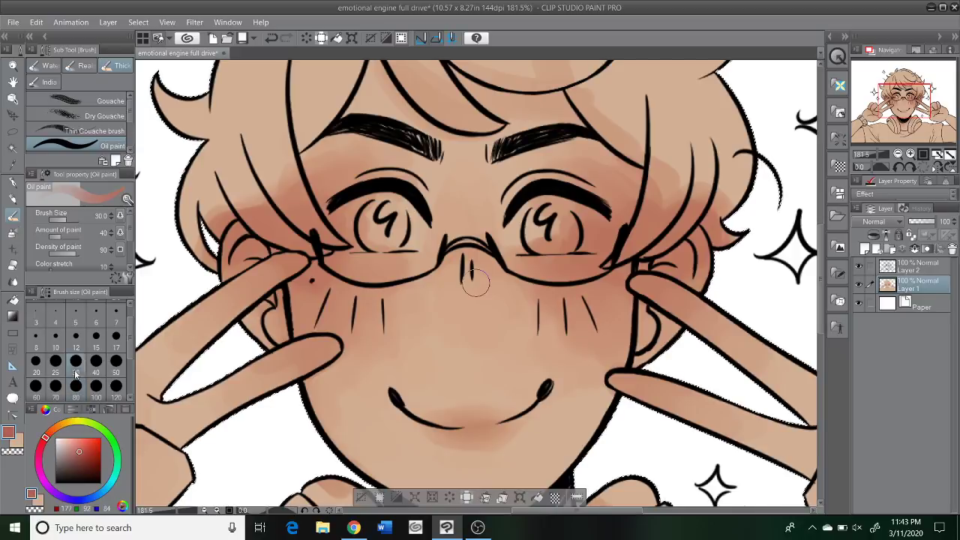
drag(308, 300, 321, 254)
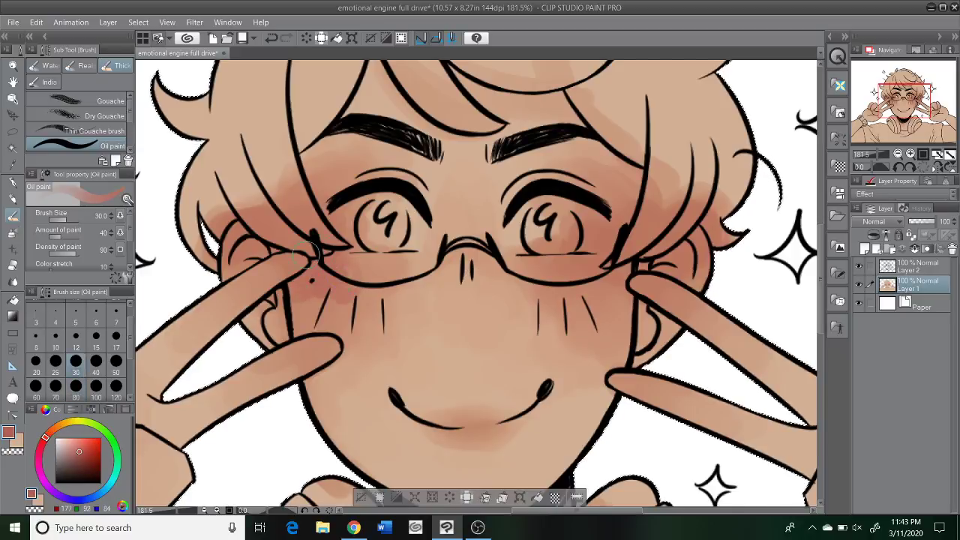
key(ctrl+z)
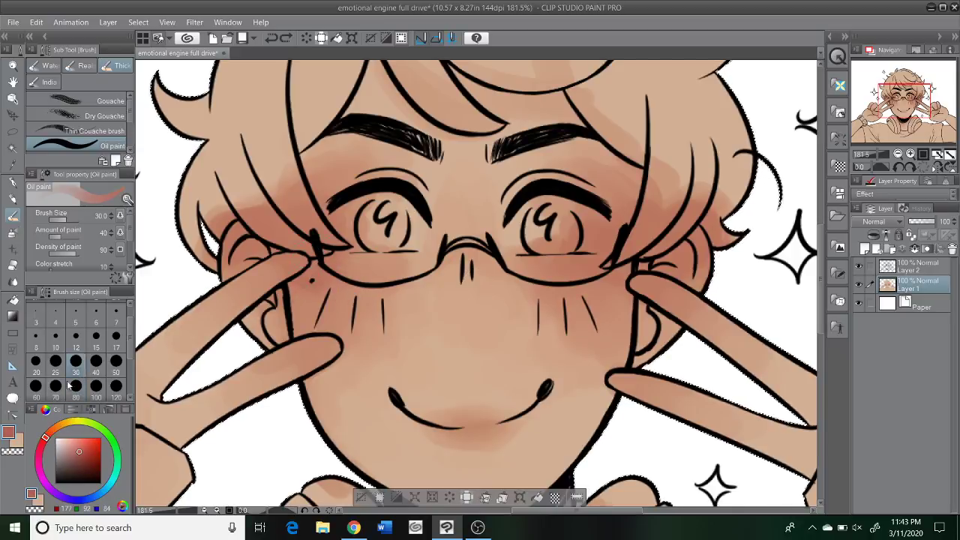
Step: Paint the redder tone around the outer corners of both eyes with Oil paint at size 60, and blend it
click(35, 386)
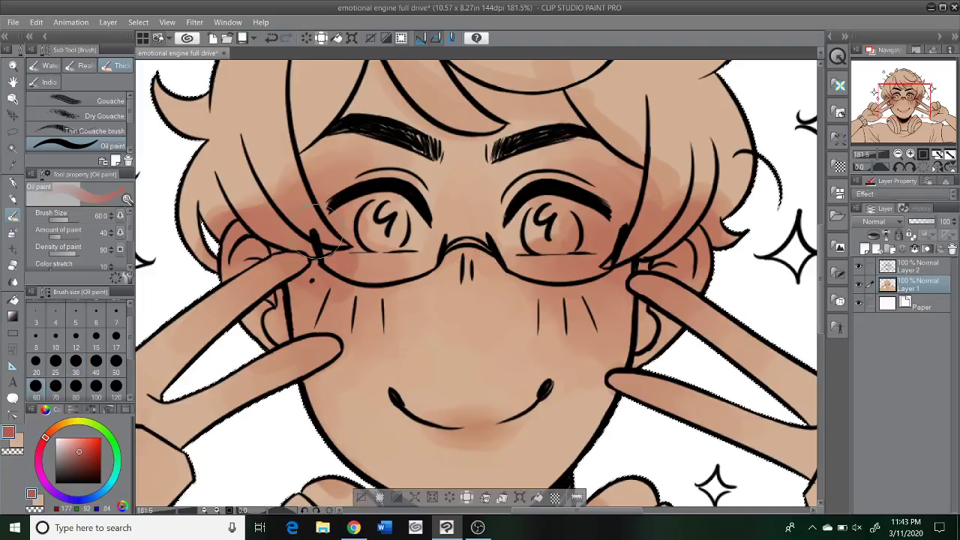
drag(589, 210, 629, 192)
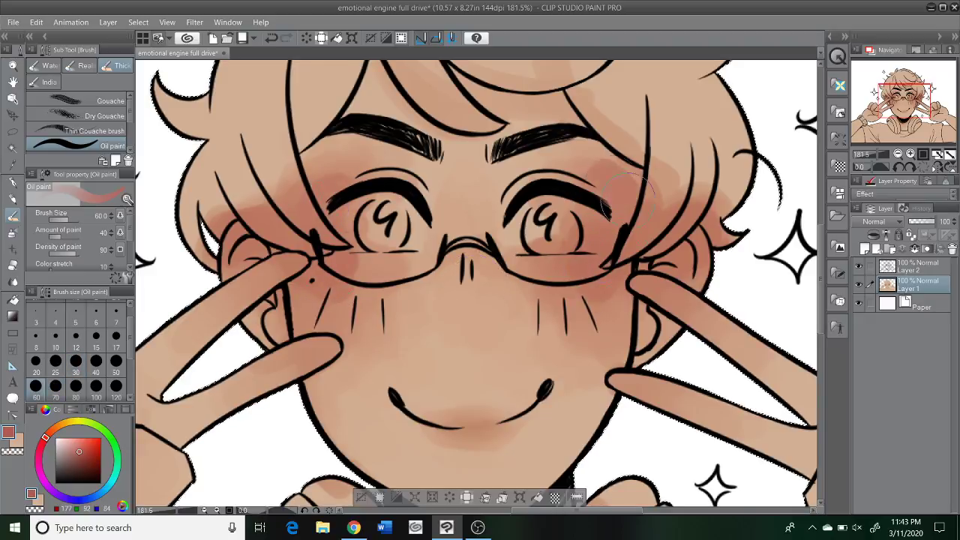
click(15, 282)
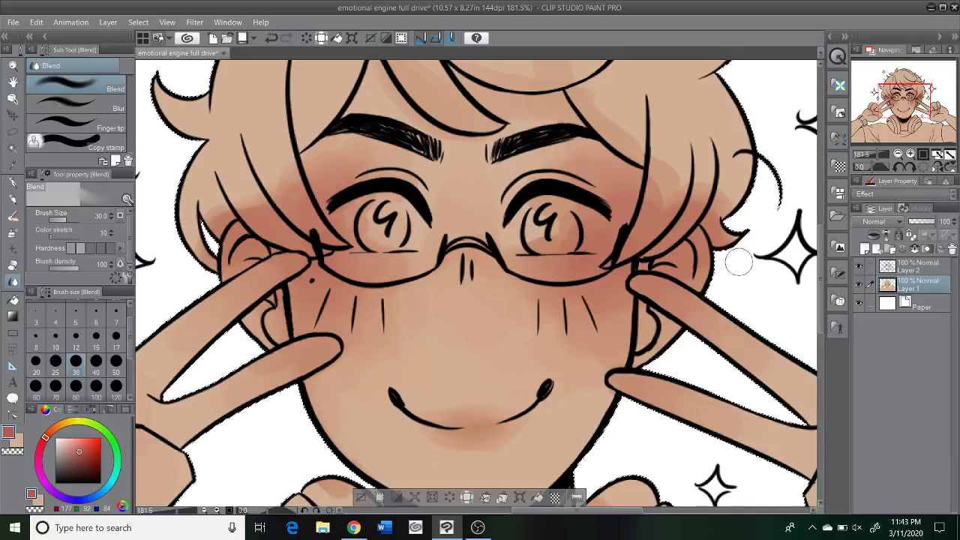
Step: Paint the redder tone onto the lips with the Oil paint brush at size 25
scroll(683, 240, down, 3)
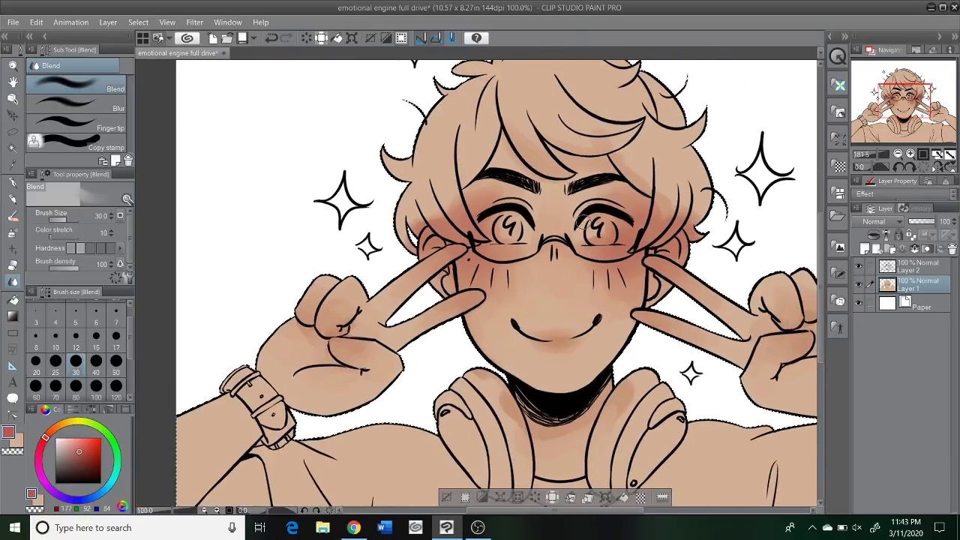
key(ctrl+minus)
key(ctrl+minus)
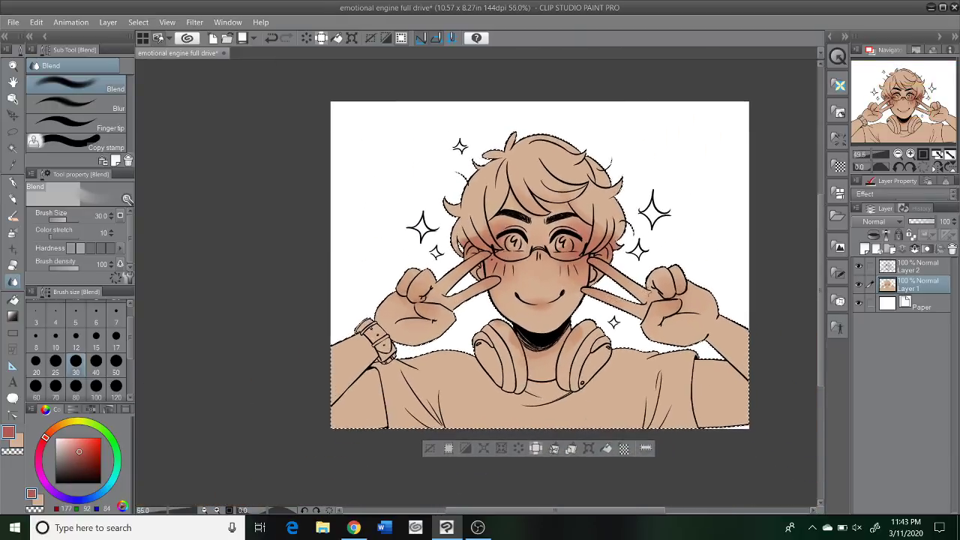
scroll(574, 331, down, 1)
scroll(661, 334, up, 2)
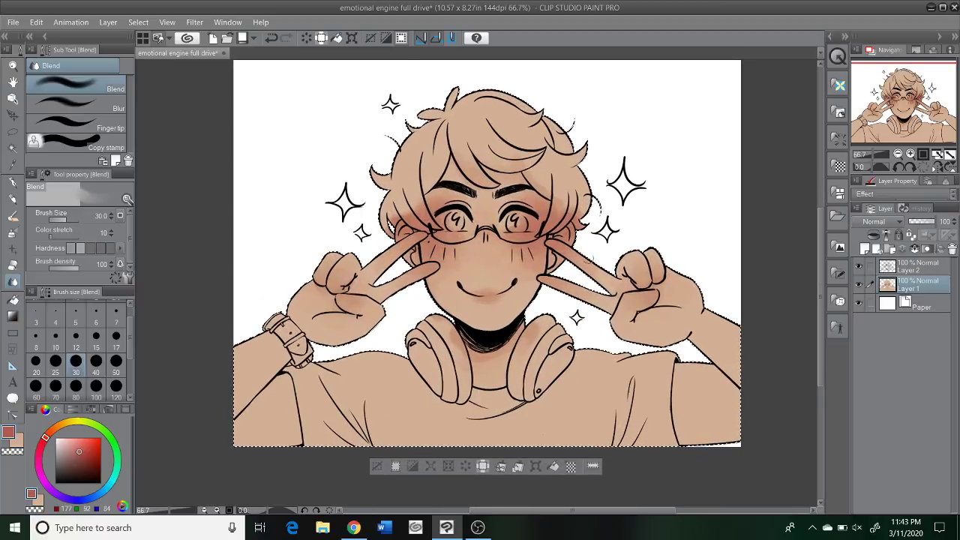
scroll(561, 249, up, 4)
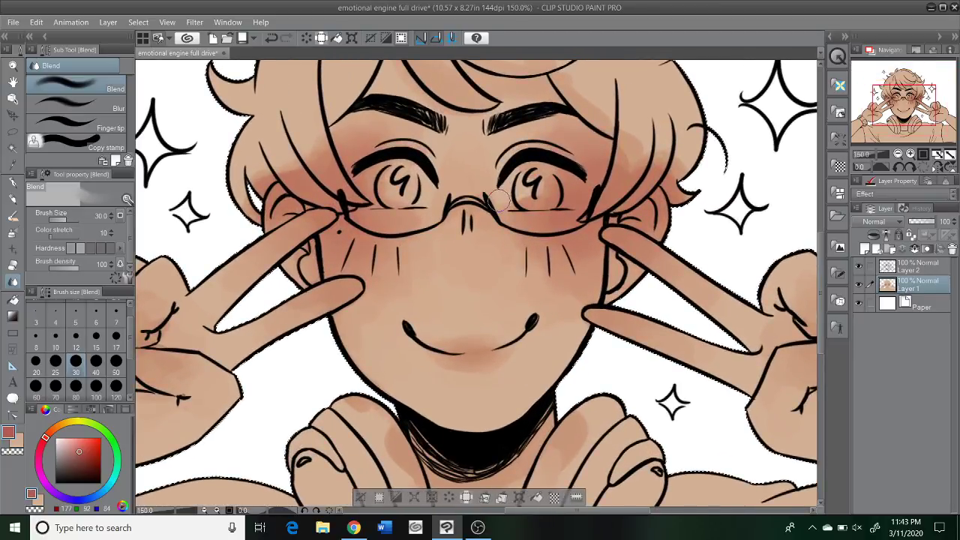
key(b)
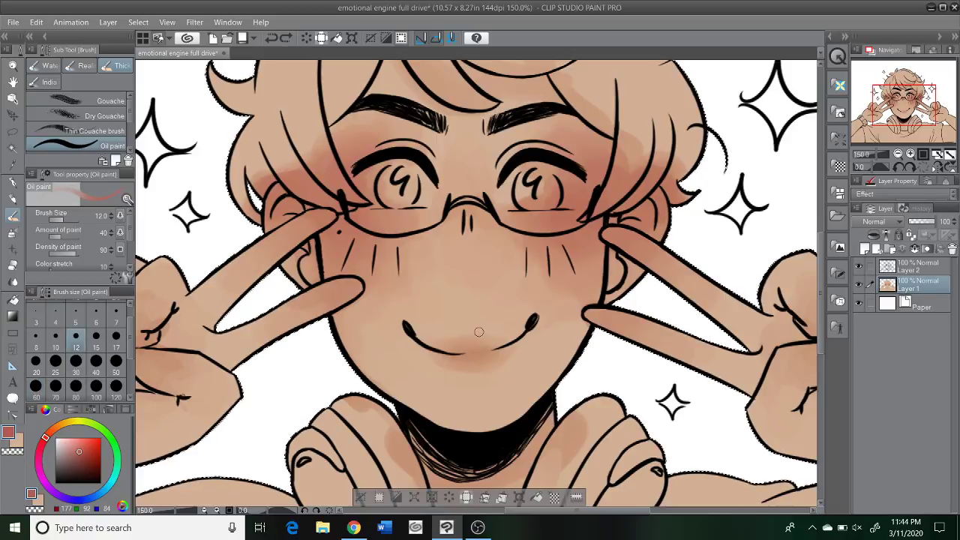
click(55, 363)
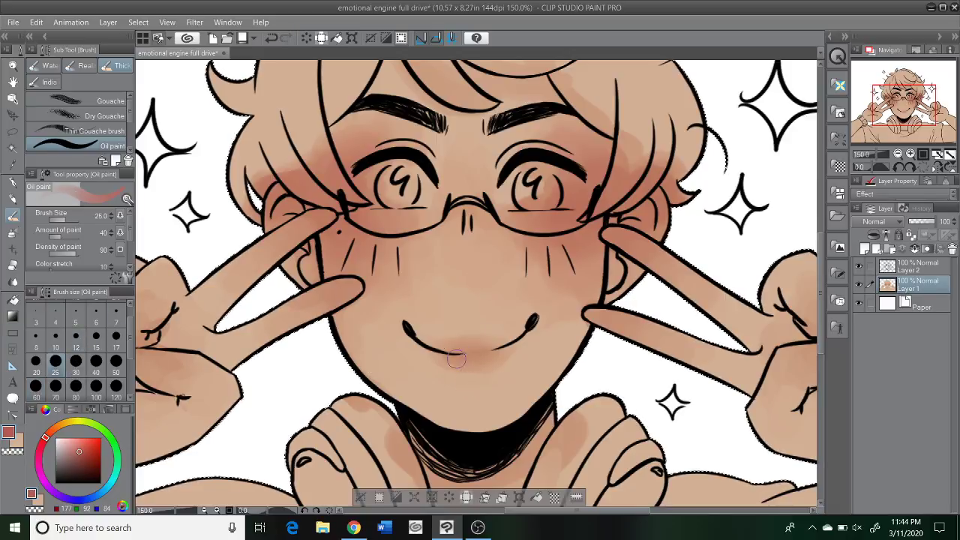
mouse_move(454, 348)
mouse_down()
mouse_move(474, 358)
mouse_move(483, 347)
mouse_up()
Step: Blend the lip colour into the surrounding skin at size 30, and refine it at size 17
click(13, 281)
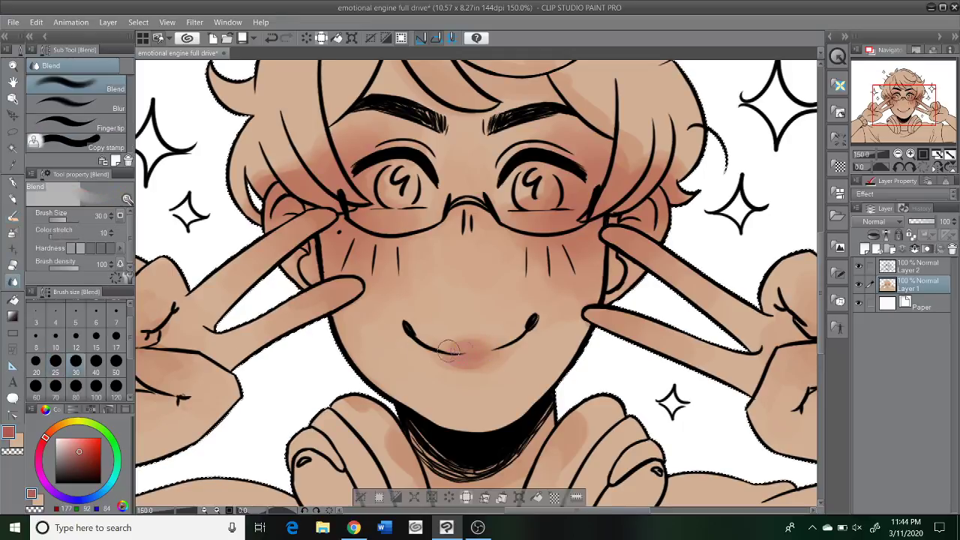
mouse_move(448, 350)
mouse_down()
mouse_move(489, 354)
mouse_move(478, 346)
mouse_move(493, 354)
mouse_move(476, 362)
mouse_move(511, 348)
mouse_move(534, 364)
mouse_move(524, 379)
mouse_move(478, 375)
mouse_move(453, 334)
mouse_move(495, 348)
mouse_move(455, 381)
mouse_move(440, 352)
mouse_move(490, 365)
mouse_move(464, 358)
mouse_up()
key(b)
click(13, 282)
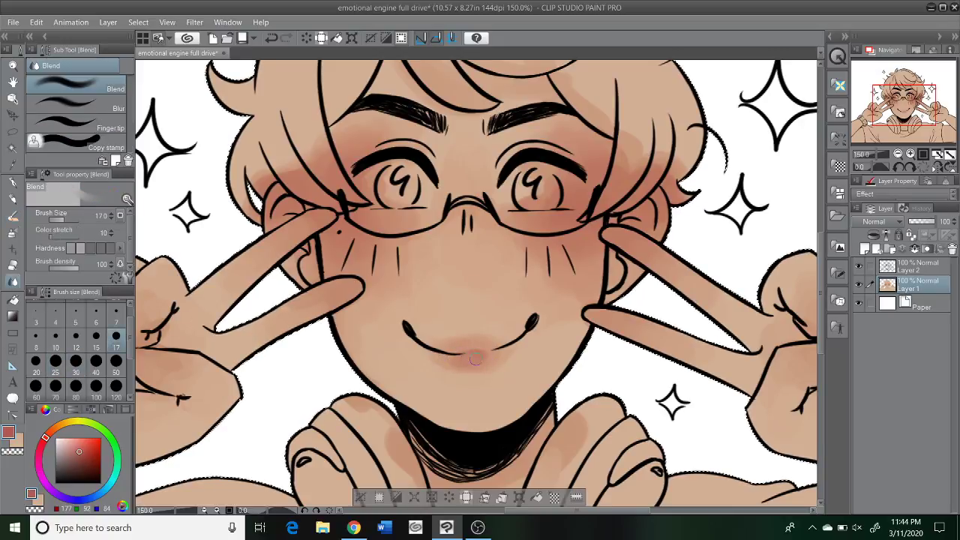
drag(481, 361, 482, 350)
Step: Examine the face shading and lip colour both up close and against the whole drawing
scroll(526, 345, down, 2)
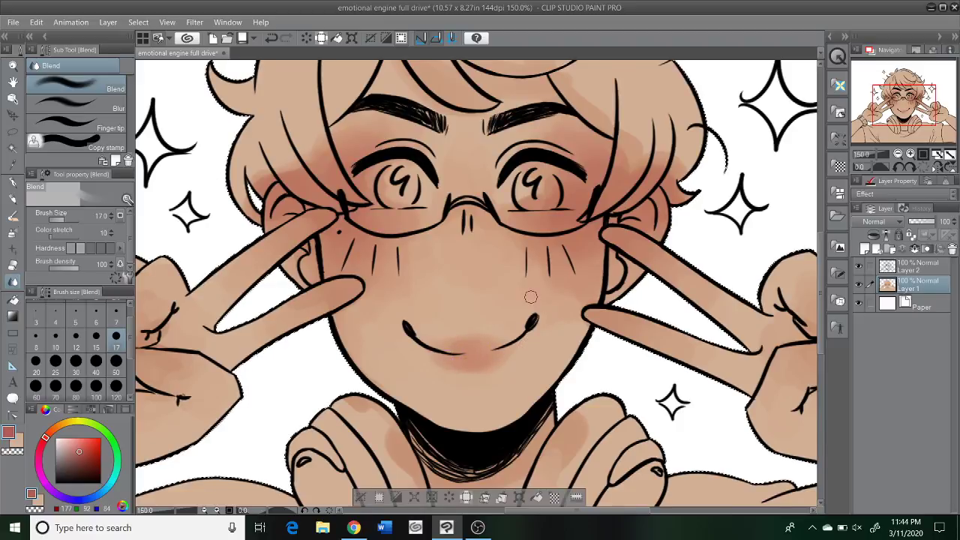
scroll(530, 293, down, 3)
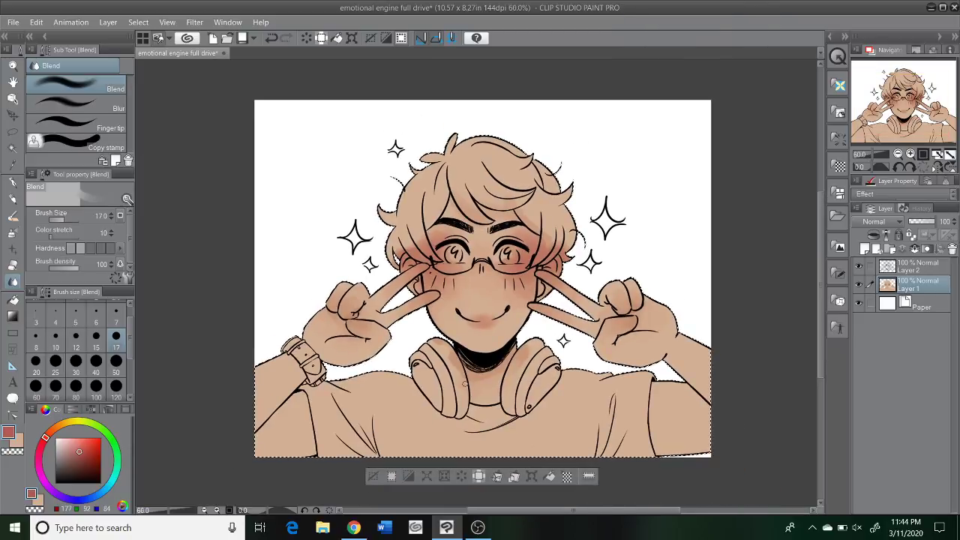
scroll(713, 250, up, 2)
scroll(443, 300, up, 4)
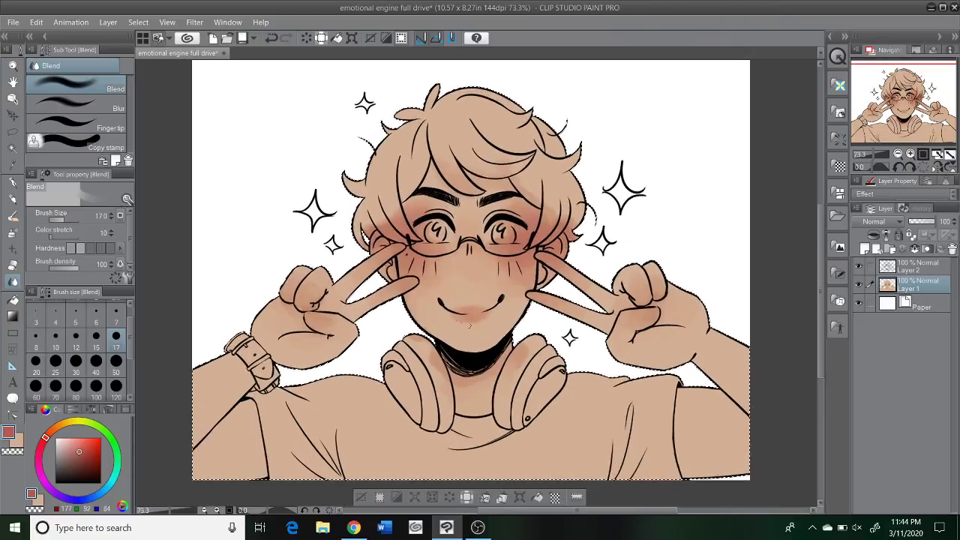
scroll(457, 289, down, 1)
scroll(465, 287, up, 2)
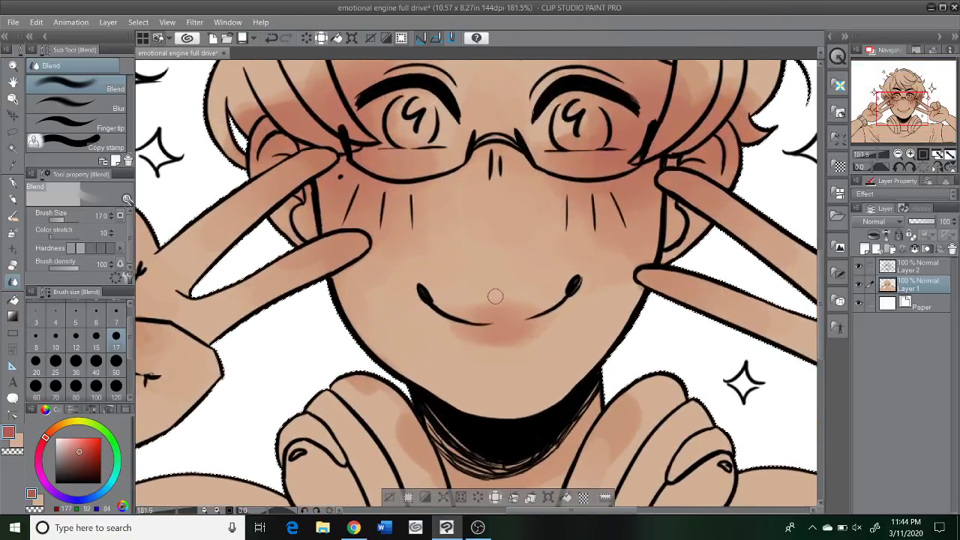
scroll(487, 287, down, 3)
scroll(481, 289, down, 3)
scroll(481, 289, up, 5)
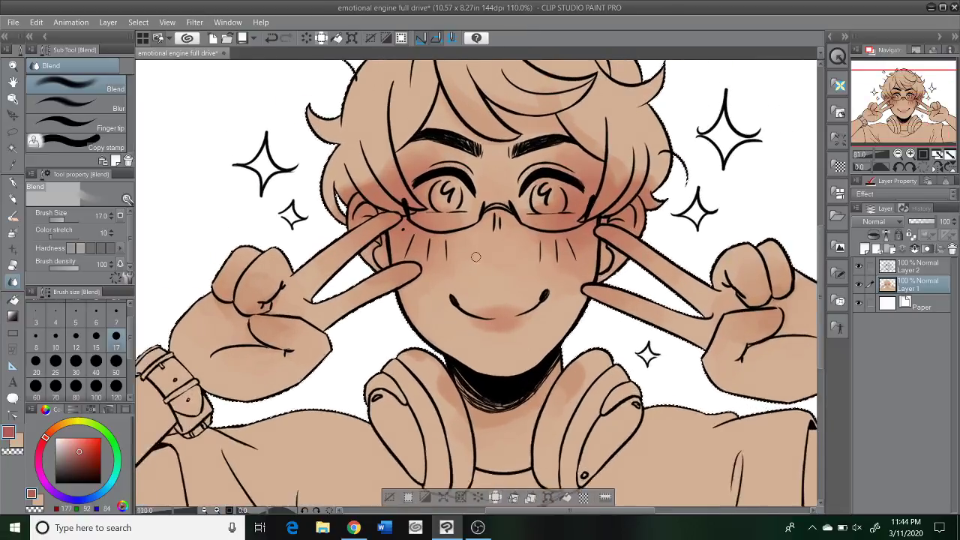
Step: Add reddish blush to the inner part of the left-hand cheek with Oil paint at size 25, and blend it at size 30
click(96, 337)
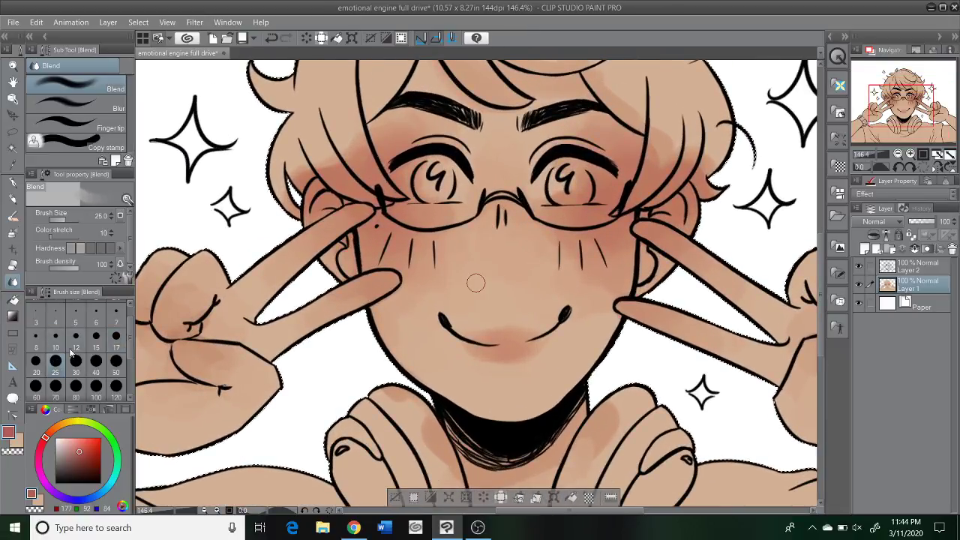
click(76, 365)
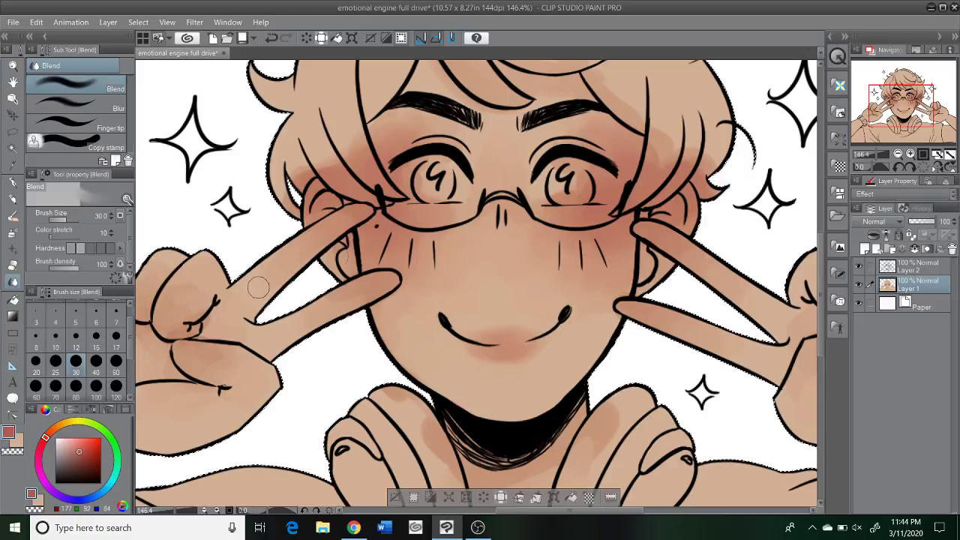
click(11, 216)
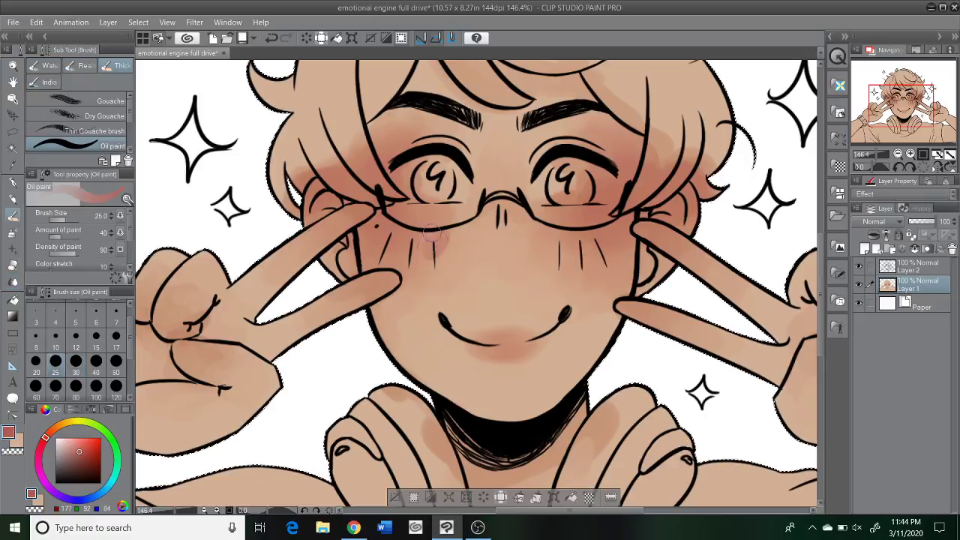
click(13, 283)
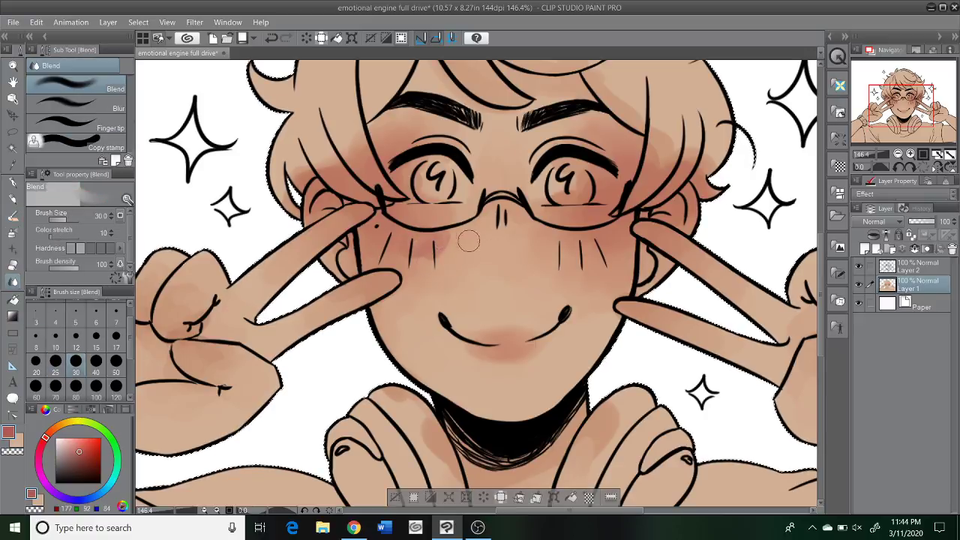
mouse_move(429, 246)
mouse_down()
mouse_move(453, 248)
mouse_move(435, 281)
mouse_move(457, 273)
mouse_move(439, 264)
mouse_up()
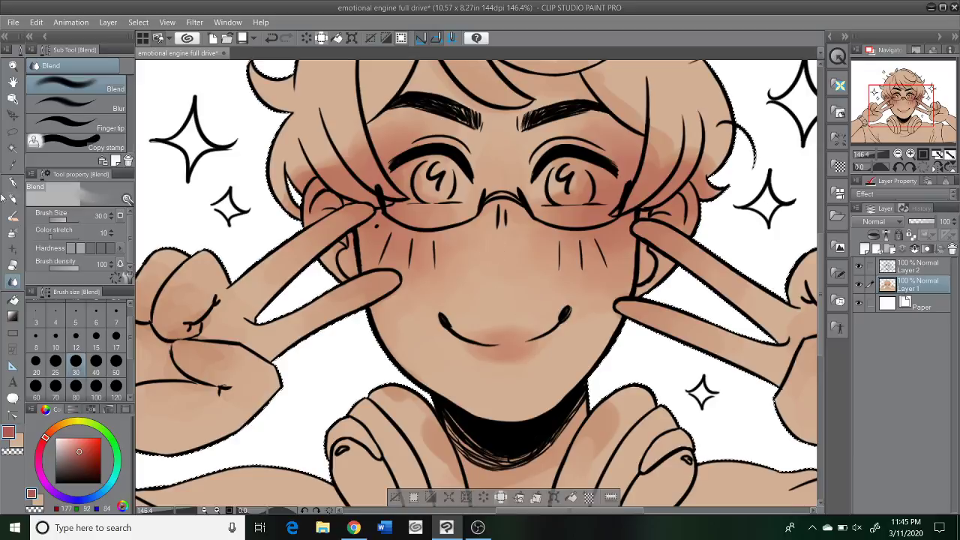
Step: Add matching blush to the inner part of the right-hand cheek, and blend it toward the nose at size 30
key(b)
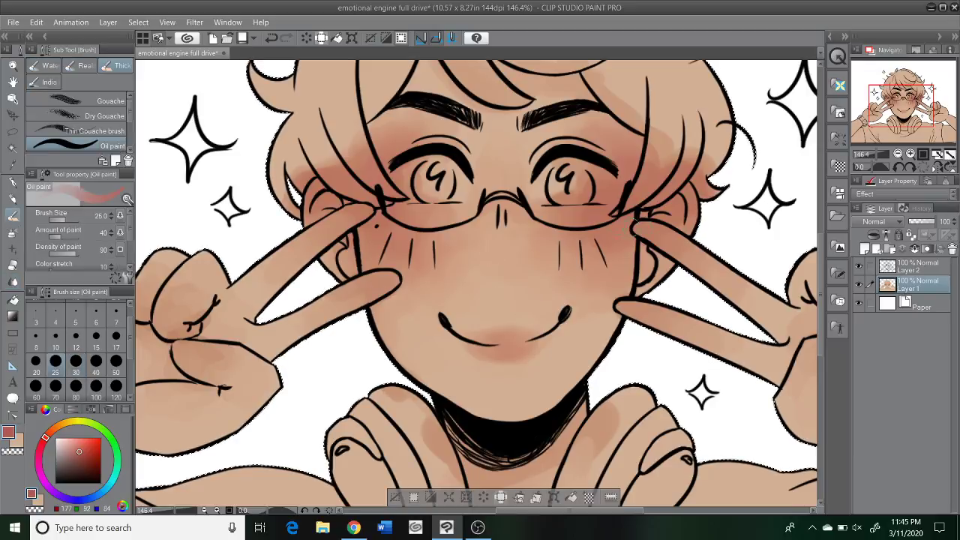
click(13, 281)
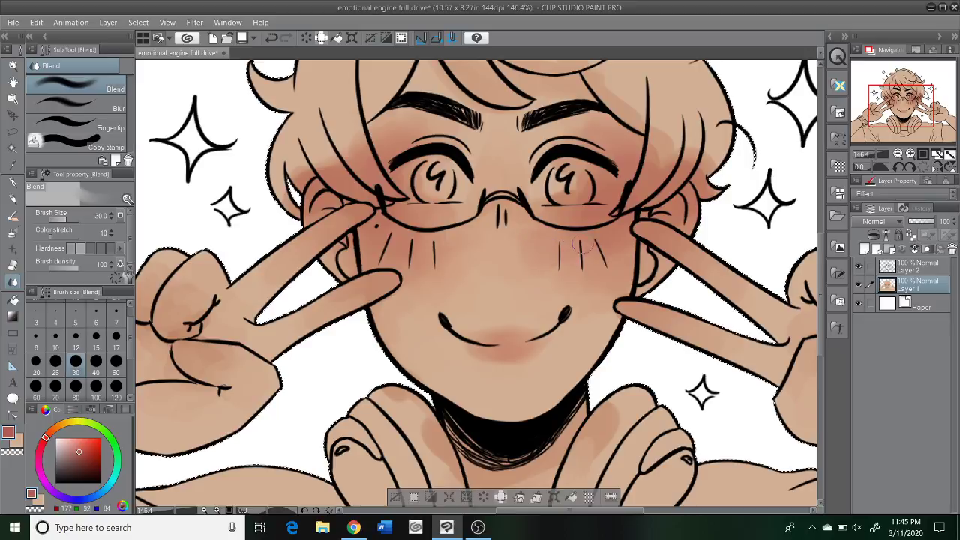
mouse_move(562, 248)
mouse_down()
mouse_move(560, 259)
mouse_move(509, 288)
mouse_up()
Step: Refine the edges of the lip colour with the Blend tool at size 10
scroll(502, 266, down, 4)
scroll(450, 236, down, 4)
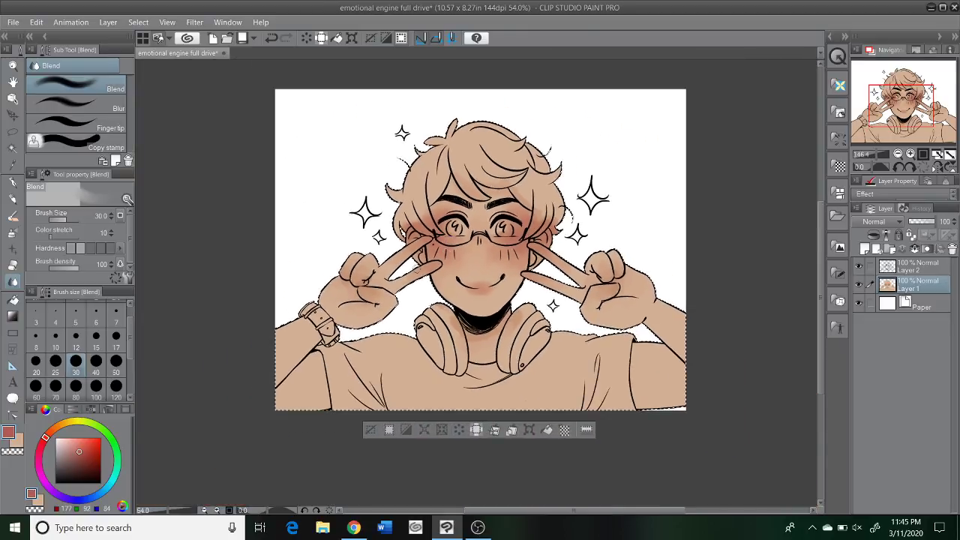
scroll(484, 295, up, 3)
scroll(485, 295, up, 5)
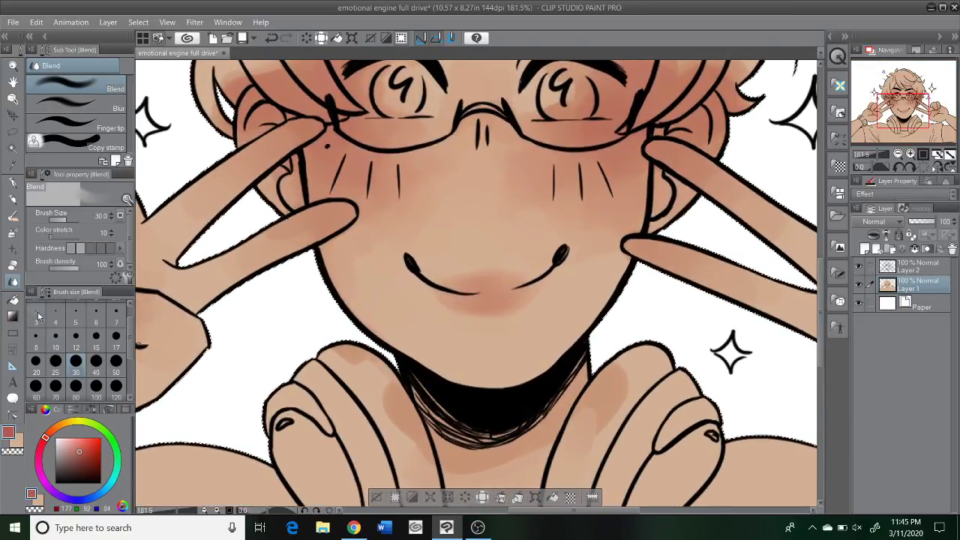
click(55, 337)
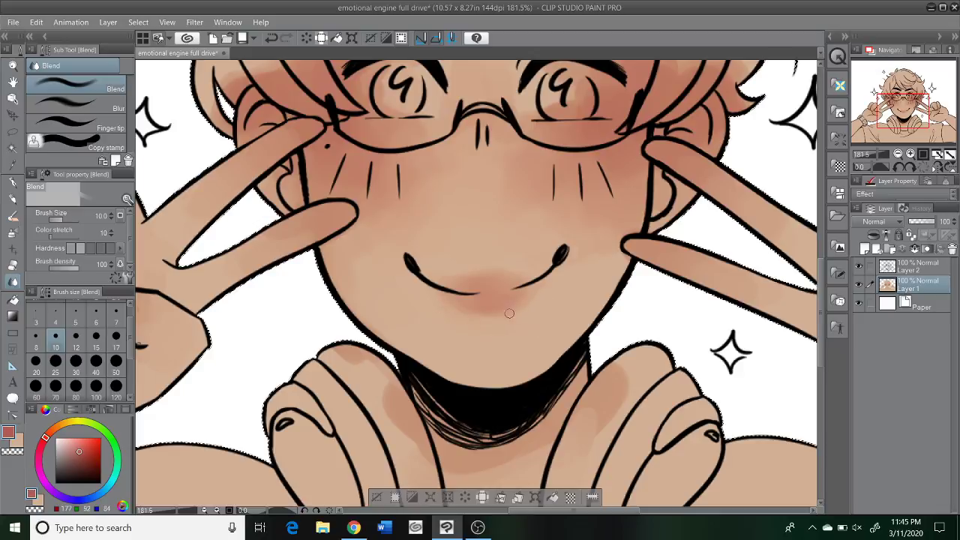
Step: Blend the shading on the palm and fingers of the left-hand hand with the Blend tool at size 30
scroll(441, 314, down, 4)
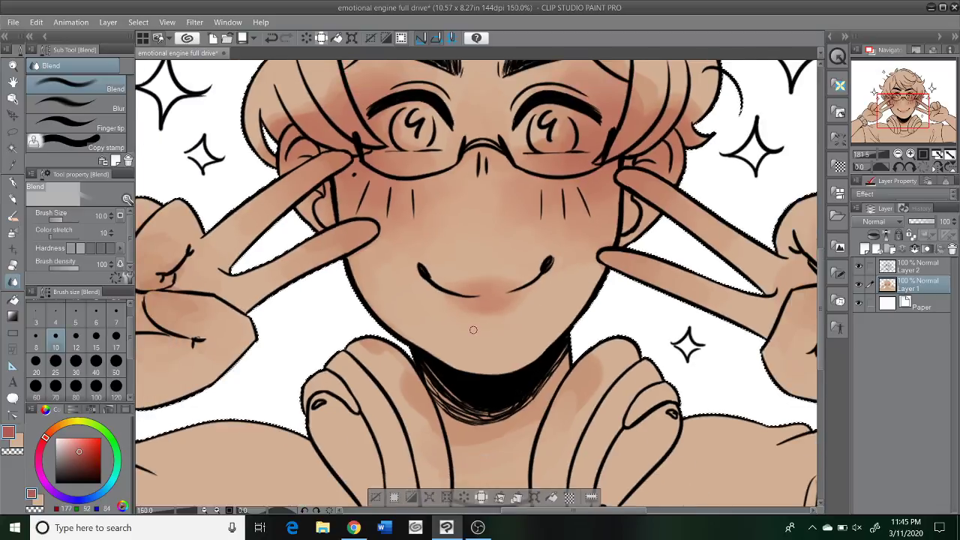
scroll(471, 286, down, 2)
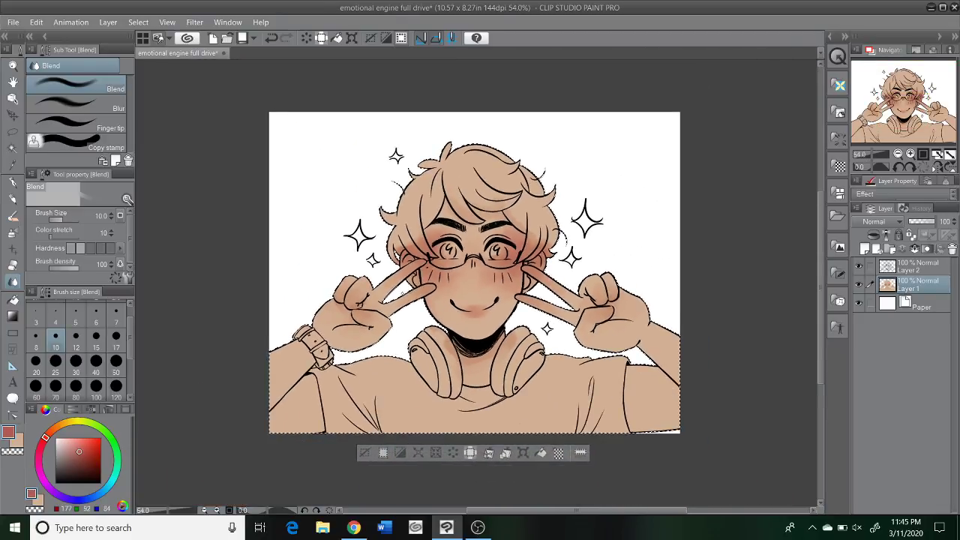
scroll(472, 286, up, 1)
scroll(479, 237, up, 1)
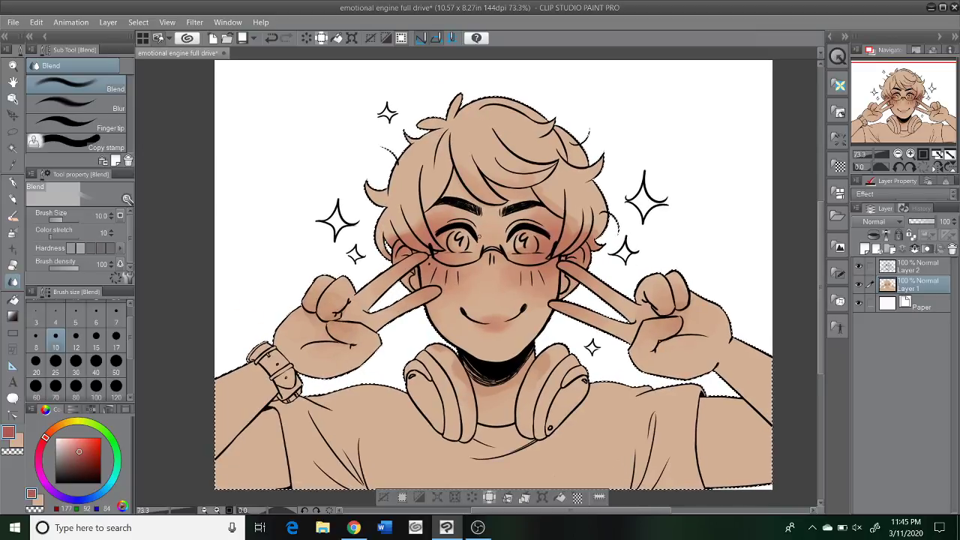
scroll(478, 237, up, 3)
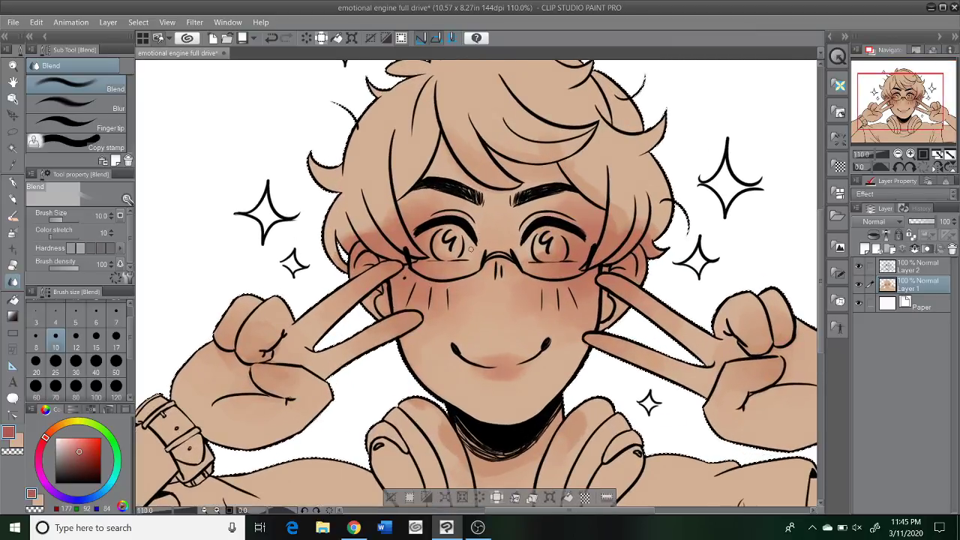
click(12, 217)
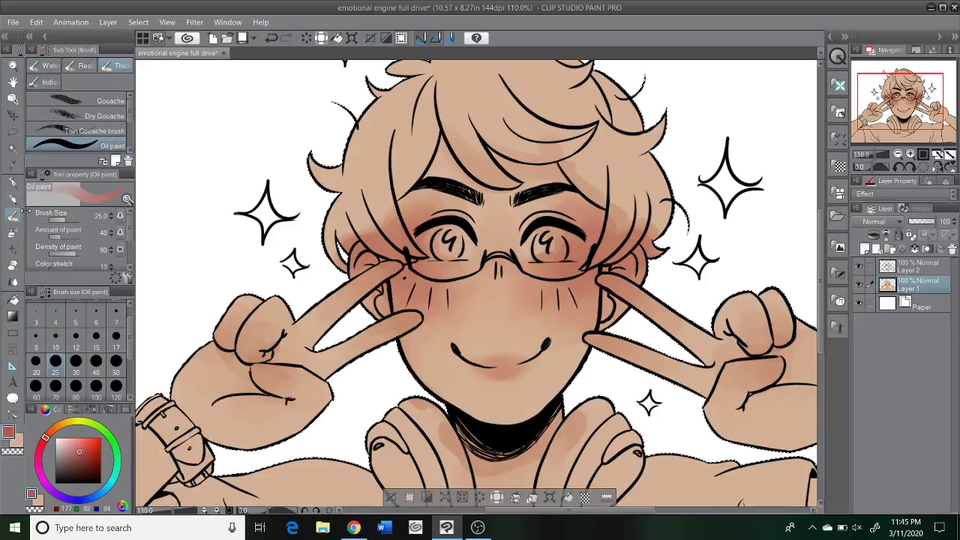
click(13, 281)
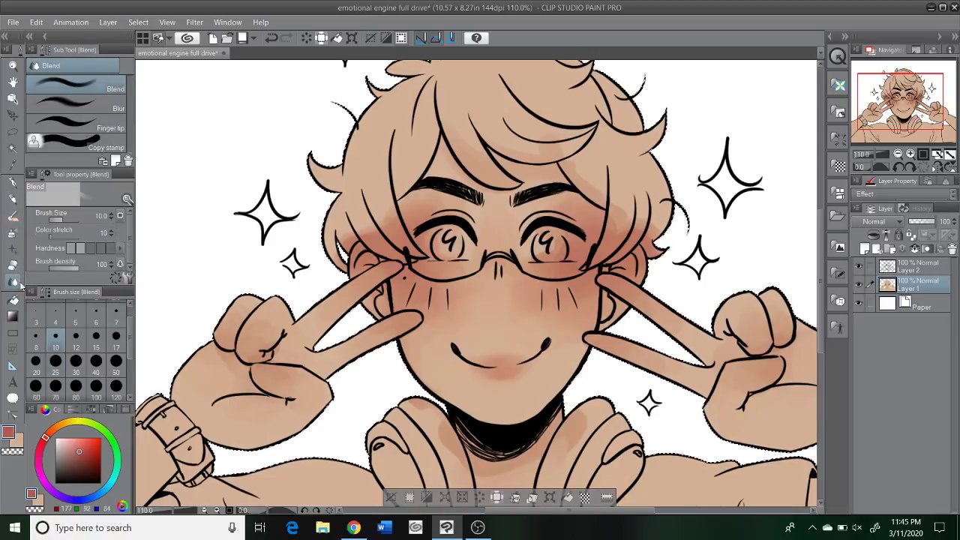
click(77, 366)
mouse_move(259, 375)
mouse_down()
mouse_move(279, 369)
mouse_move(255, 349)
mouse_up()
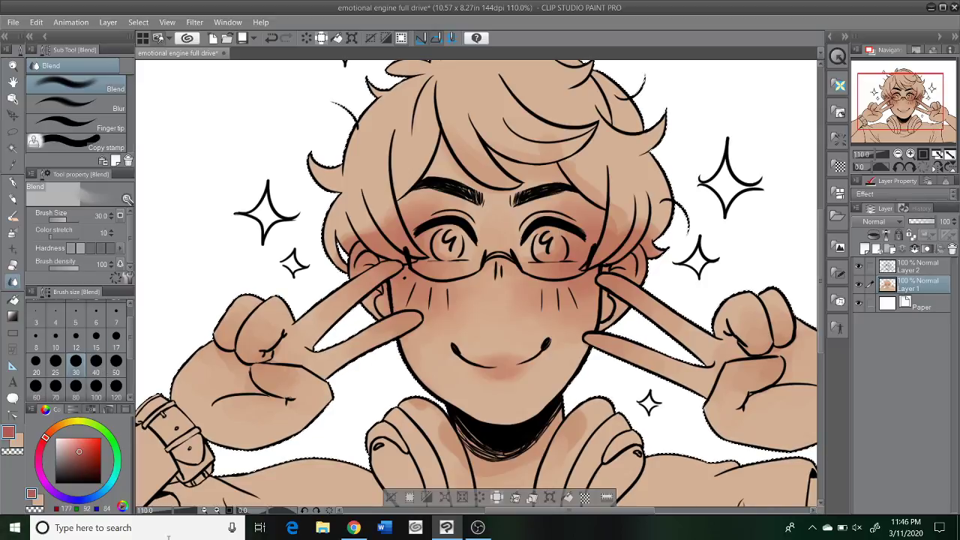
Step: Switch to OBS Studio
click(481, 532)
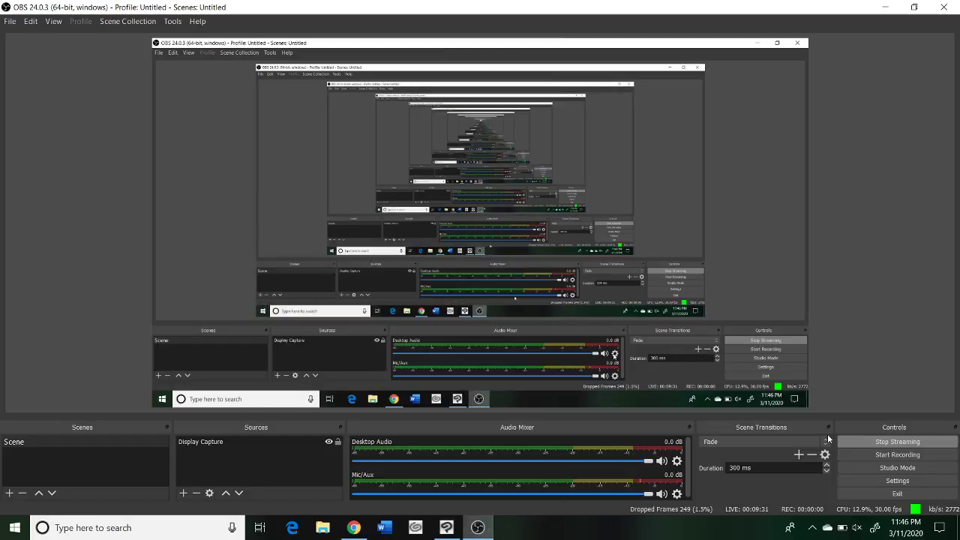